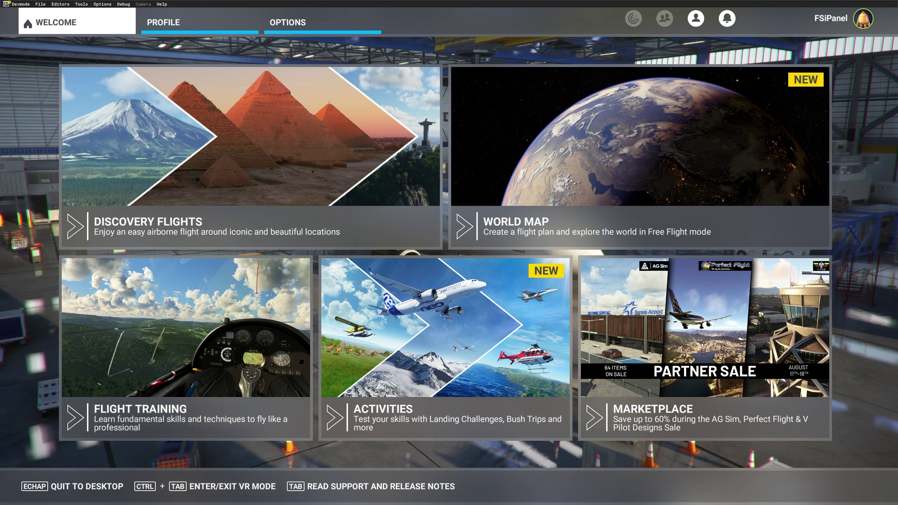
- Open the world map and review the liveries of the selected Airbus A320
{"action": "key", "text": "XF86AudioLowerVolume"}
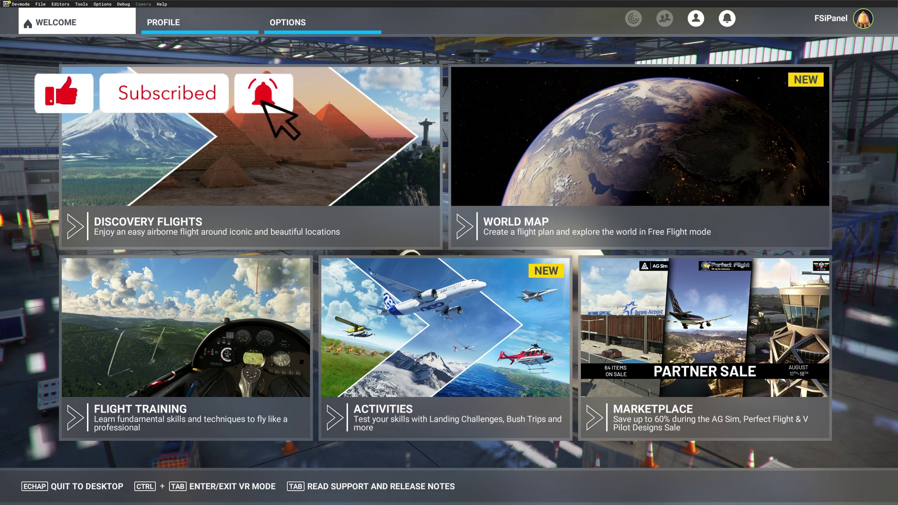
{"action": "left_click", "coordinate": [552, 211]}
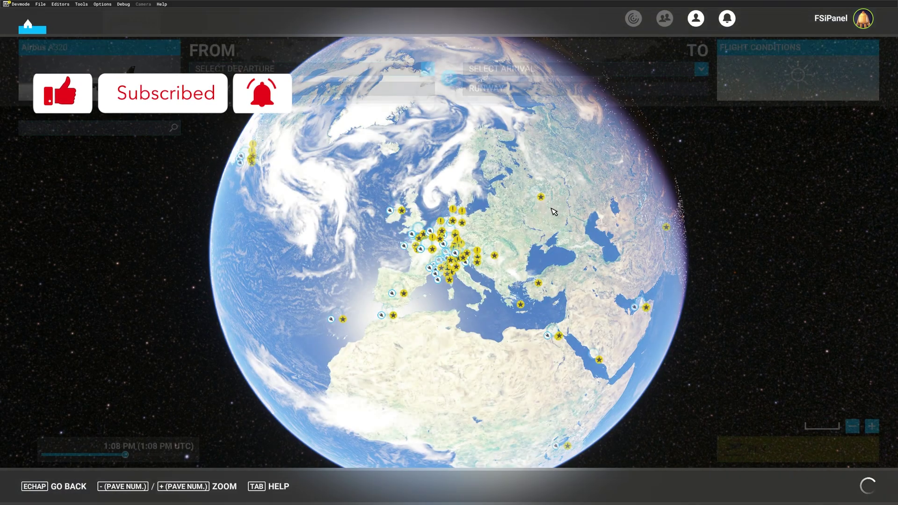
{"action": "left_click", "coordinate": [99, 77]}
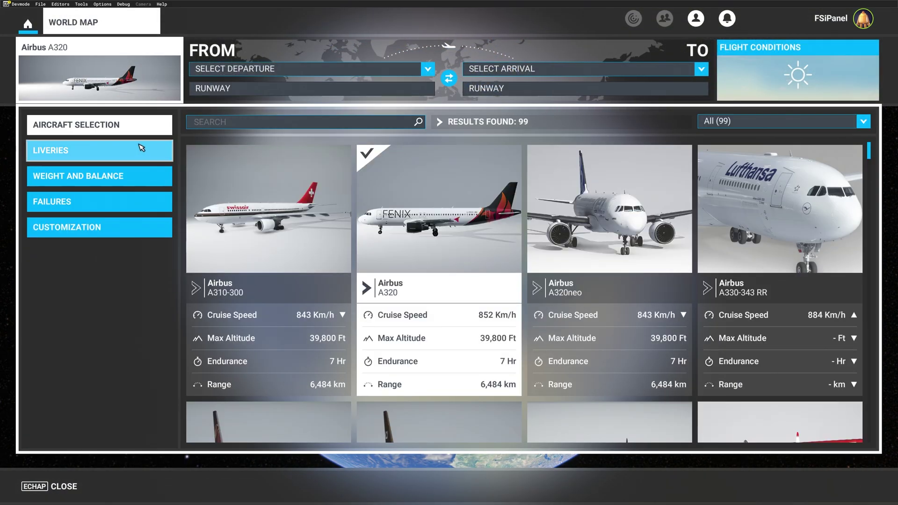
{"action": "left_click", "coordinate": [138, 150]}
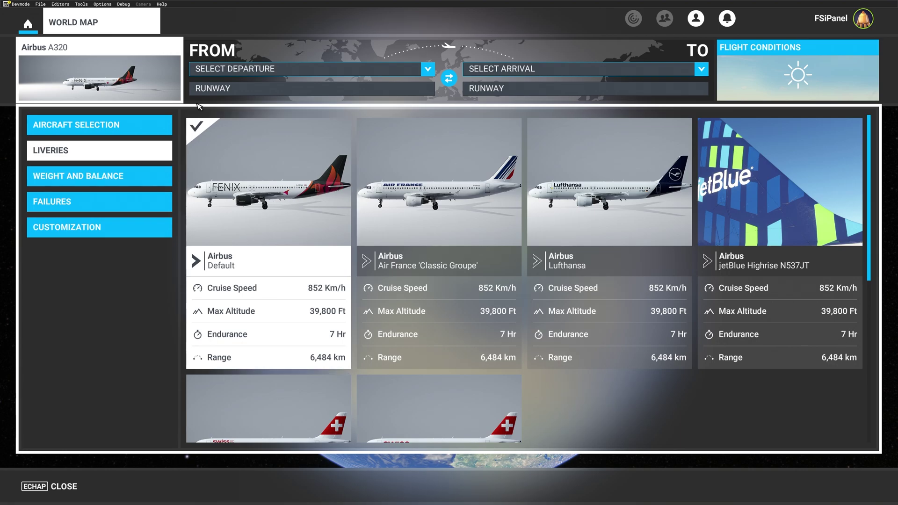
- Set the departure airport to LSZH Zurich and the departure runway to 34
{"action": "left_click", "coordinate": [224, 69]}
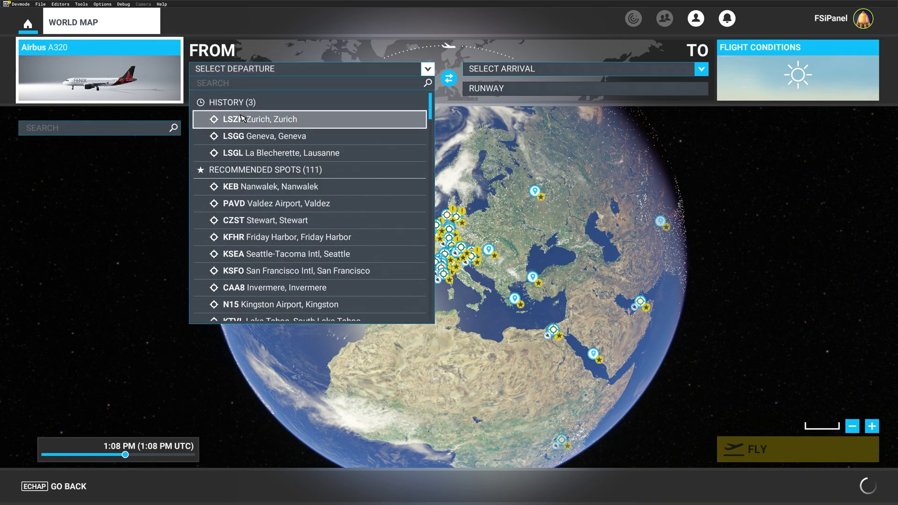
{"action": "left_click", "coordinate": [242, 119]}
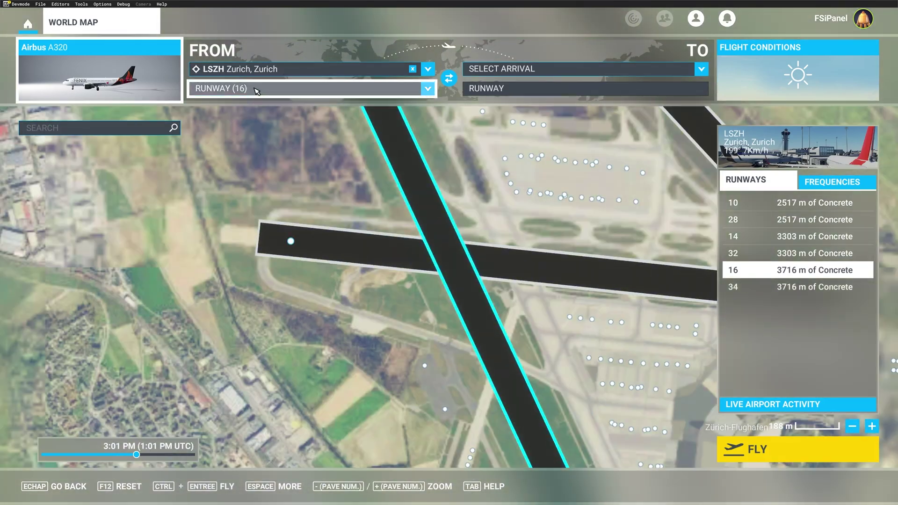
{"action": "left_click", "coordinate": [256, 89]}
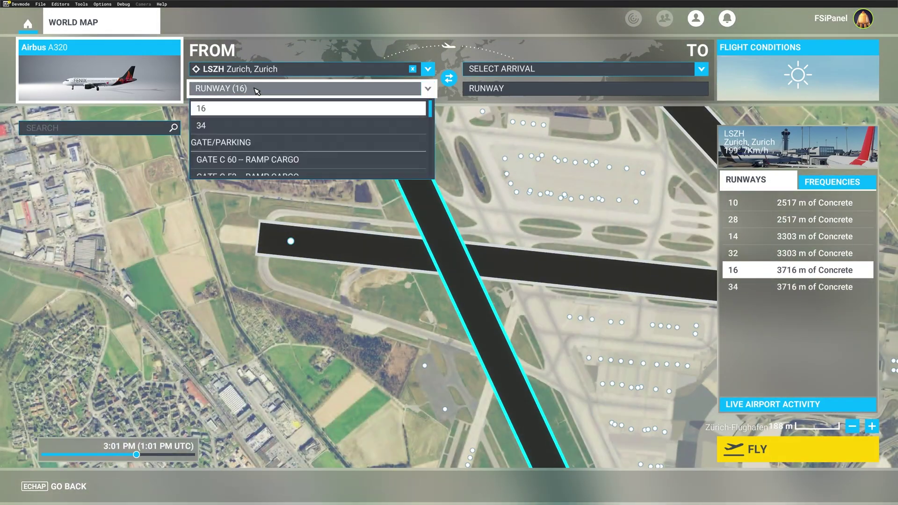
{"action": "left_click", "coordinate": [240, 130]}
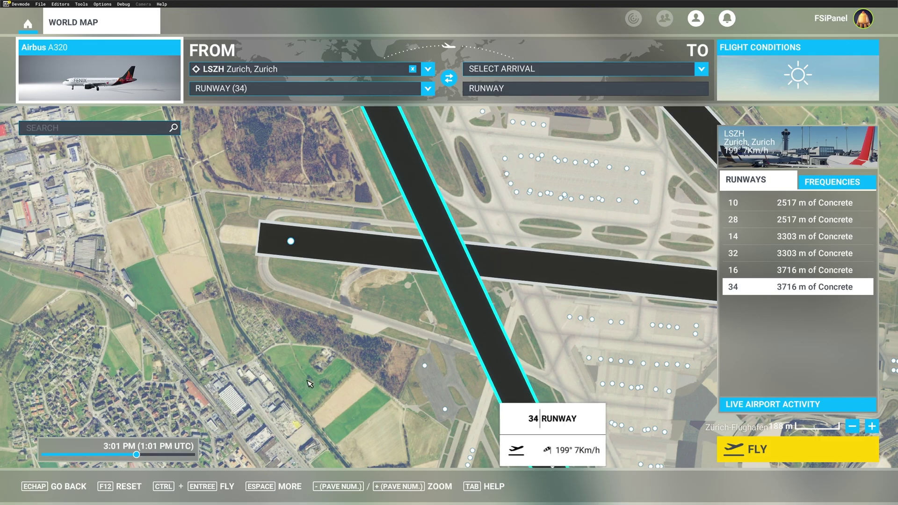
- Set the flight's weather and time to live conditions, then load the flight and enter the cockpit
{"action": "left_click", "coordinate": [798, 75]}
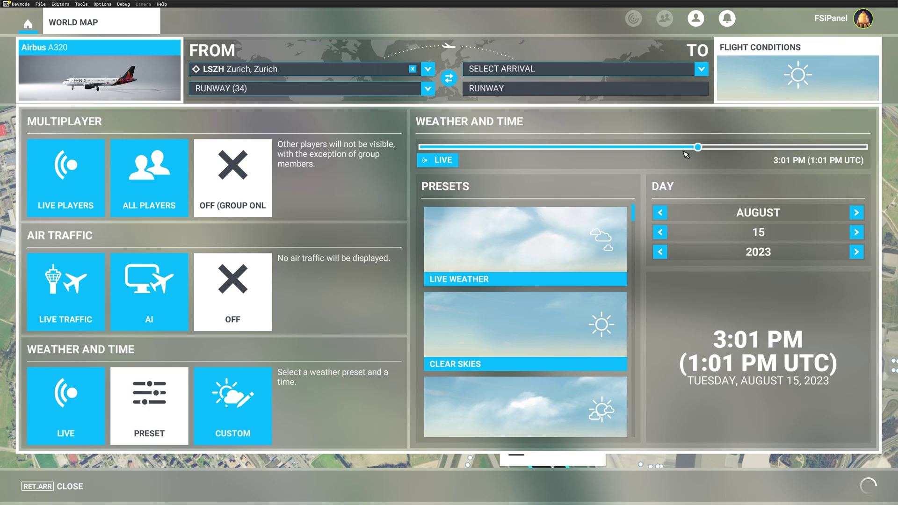
{"action": "left_click", "coordinate": [65, 402]}
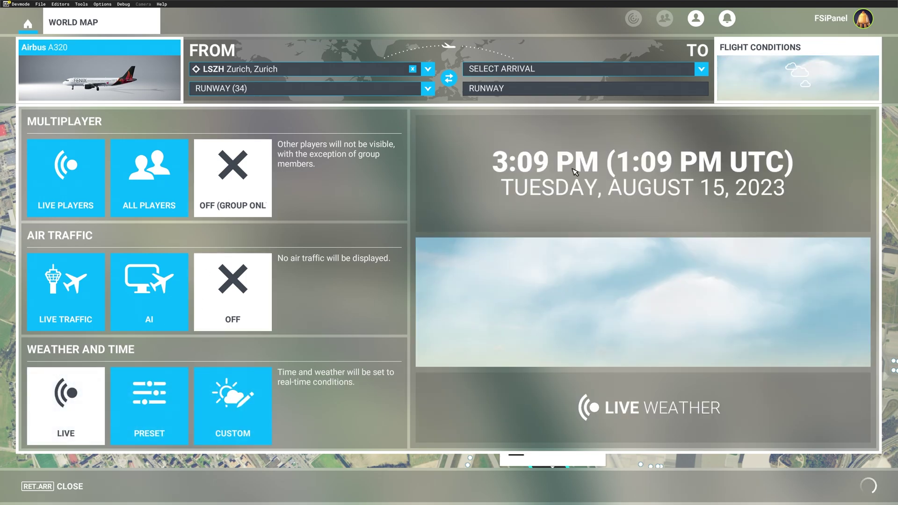
{"action": "left_click", "coordinate": [780, 68]}
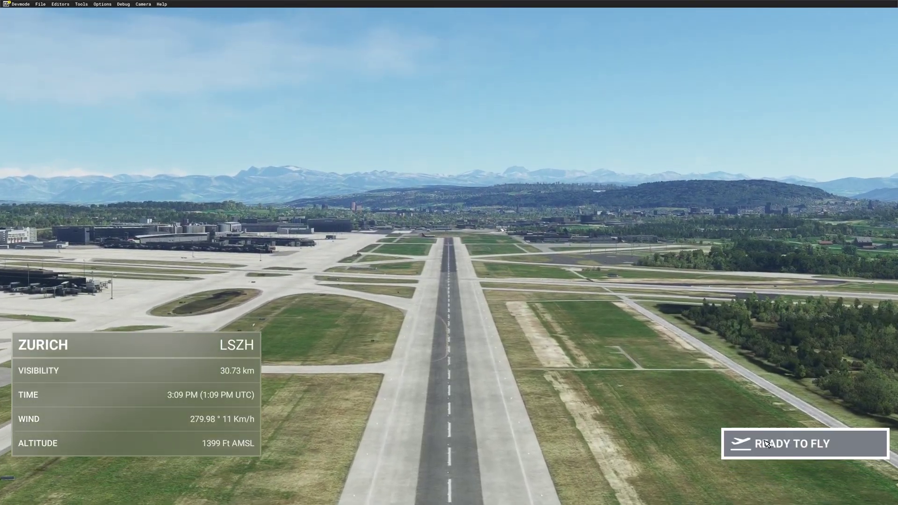
{"action": "left_click", "coordinate": [767, 444]}
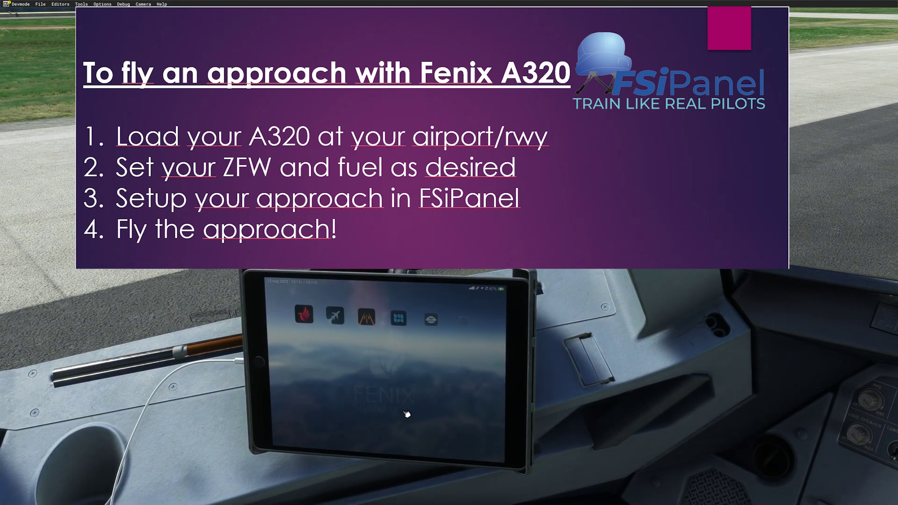
- On the Fenix tablet's mass and balance page, plan 150 passengers, 1000 kg of cargo and 5000 kg of fuel
{"action": "left_click", "coordinate": [303, 313]}
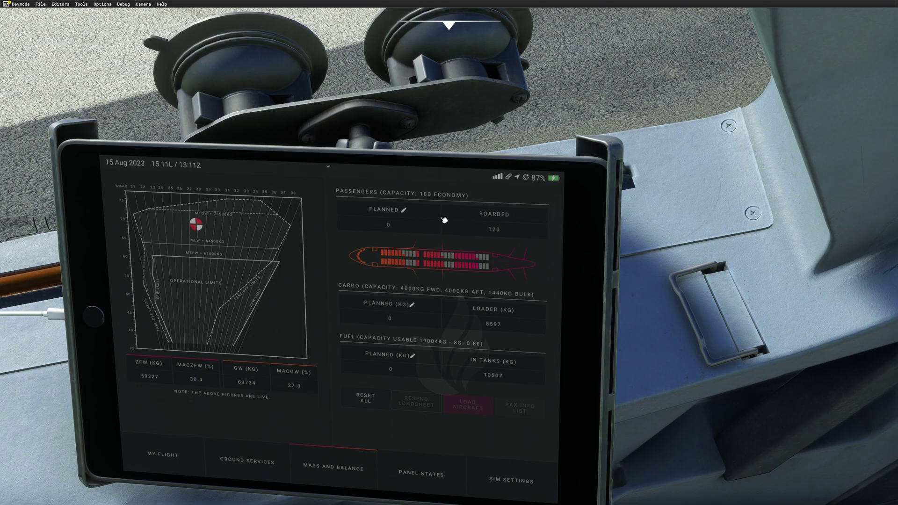
{"action": "left_click", "coordinate": [405, 211]}
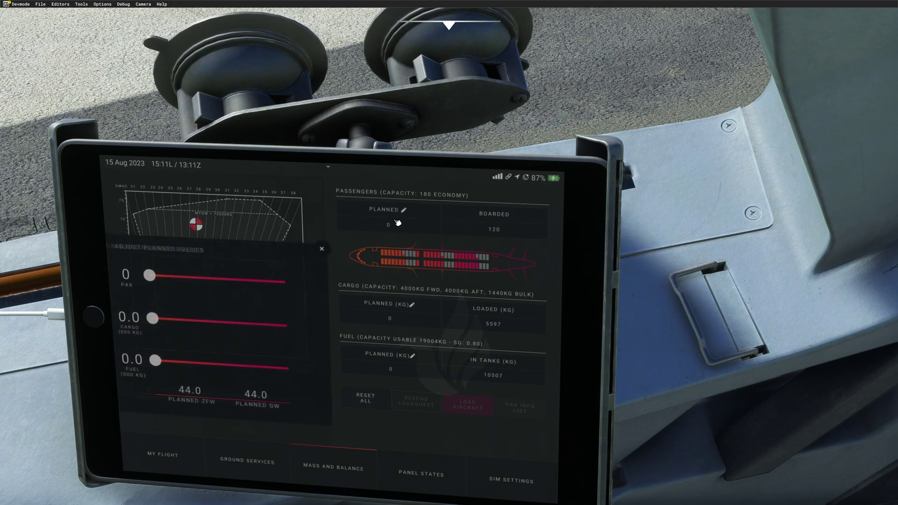
{"action": "mouse_move", "coordinate": [156, 276]}
{"action": "left_mouse_down"}
{"action": "mouse_move", "coordinate": [269, 285]}
{"action": "mouse_move", "coordinate": [262, 286]}
{"action": "left_mouse_up"}
{"action": "left_click_drag", "start_coordinate": [153, 319], "coordinate": [162, 329]}
{"action": "left_click_drag", "start_coordinate": [155, 361], "coordinate": [190, 363]}
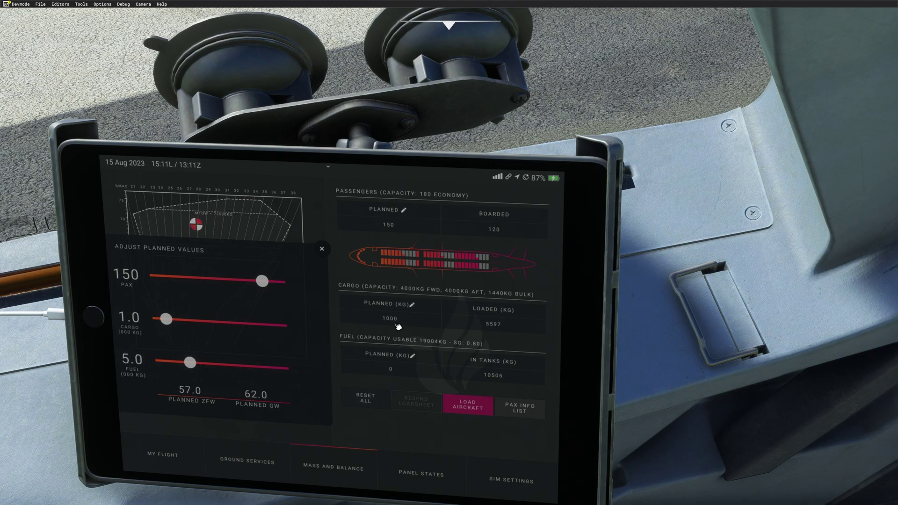
- Load the aircraft instantly with the planned values and return to the pilot's forward cockpit view
{"action": "left_click", "coordinate": [479, 415]}
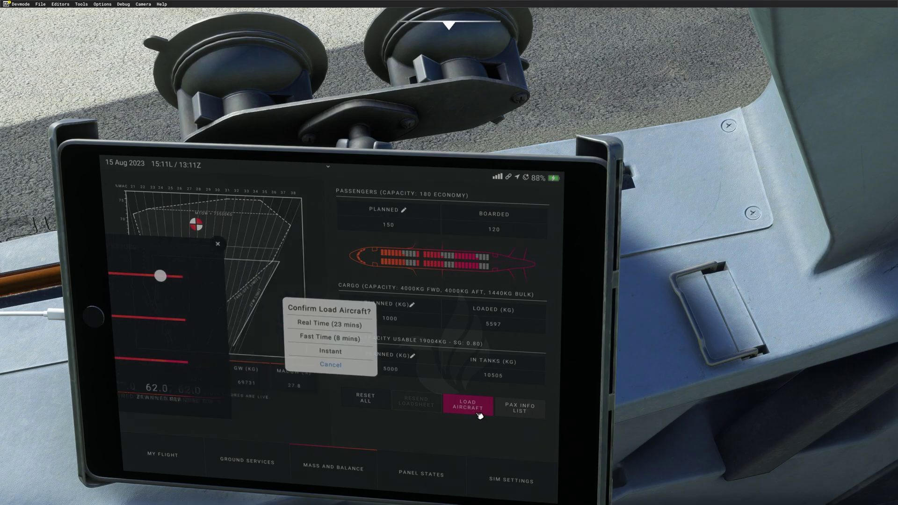
{"action": "left_click", "coordinate": [333, 352]}
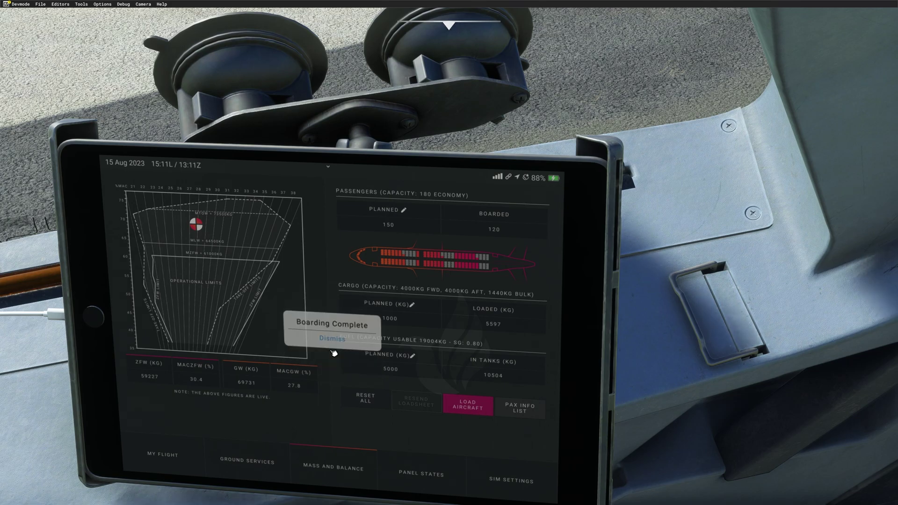
{"action": "left_click", "coordinate": [321, 340]}
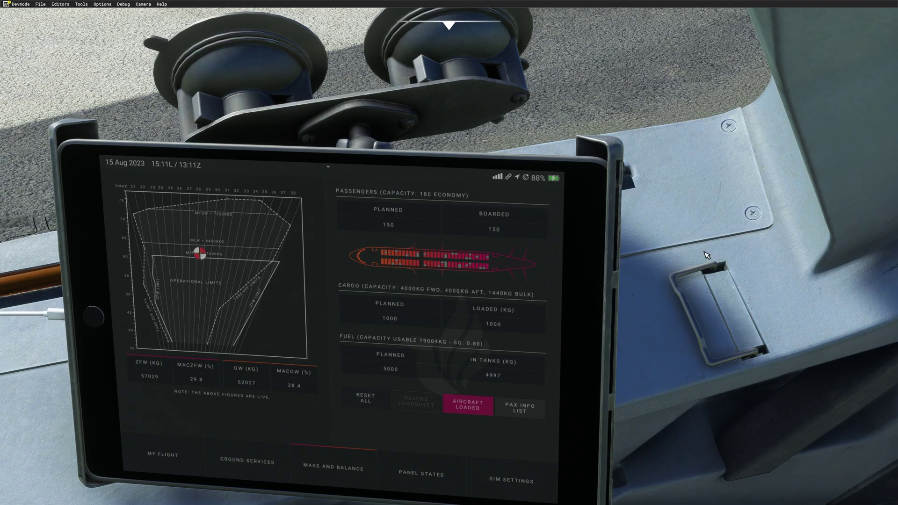
{"action": "key", "text": "alt+1"}
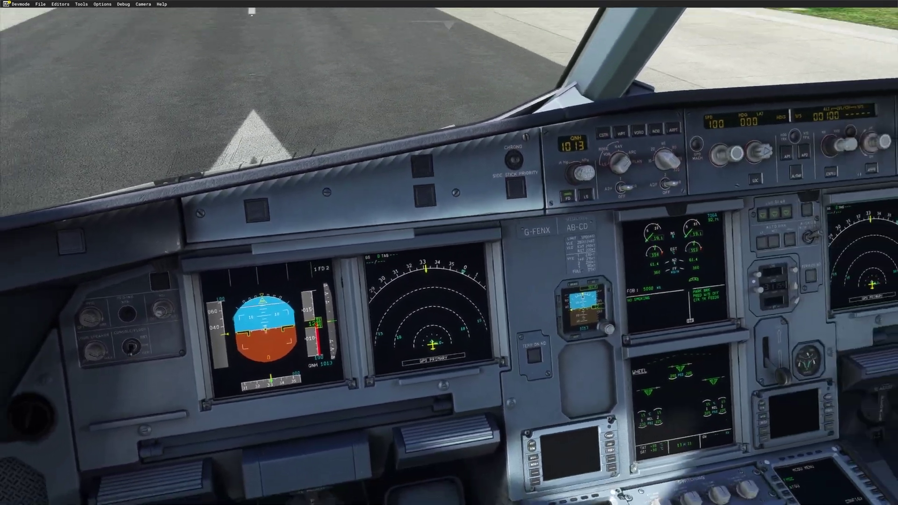
{"action": "key", "text": "ctrl+space"}
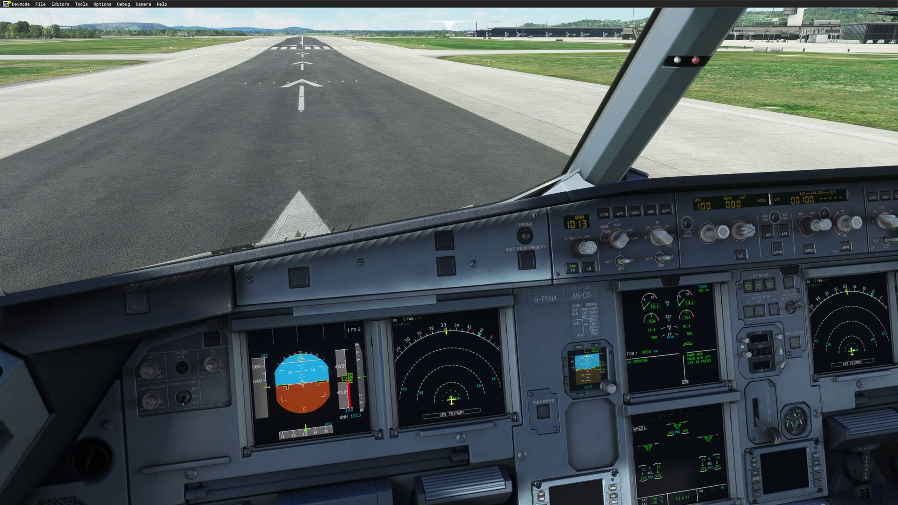
- Switch to Navigraph Hub and check the Fenix A320 add-on package for Microsoft Flight Simulator
{"action": "key", "text": "alt+Tab"}
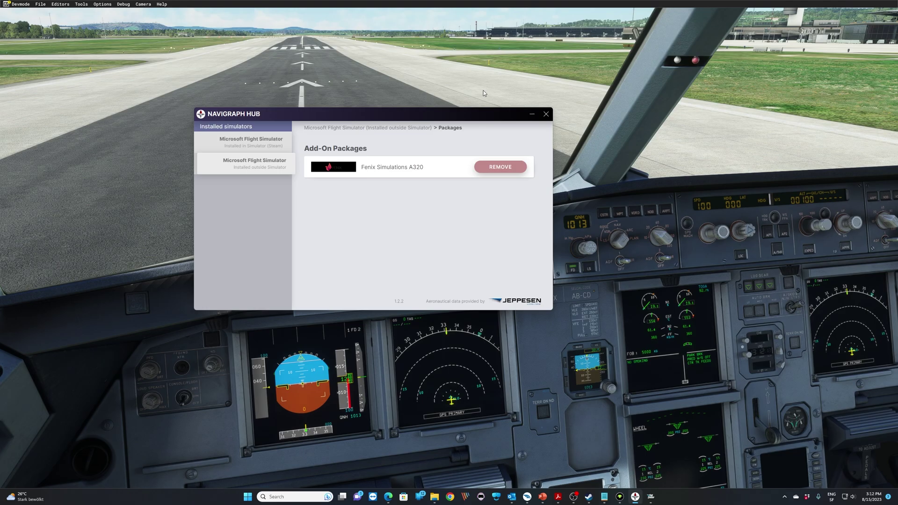
{"action": "left_click_drag", "start_coordinate": [472, 114], "coordinate": [278, 114]}
{"action": "left_click", "coordinate": [337, 113]}
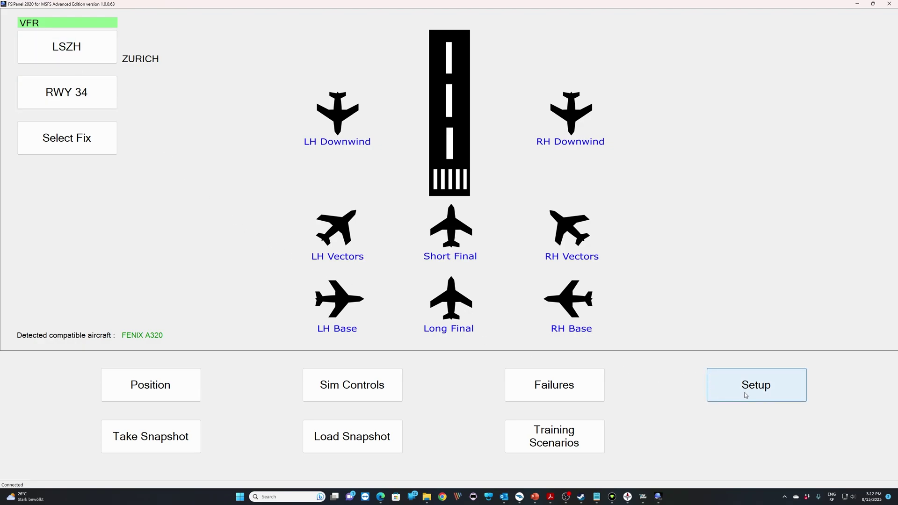
- Open the setup in FSiPanel and review the Fenix MCDU settings, the weight units and the positioning options
{"action": "left_click", "coordinate": [765, 388]}
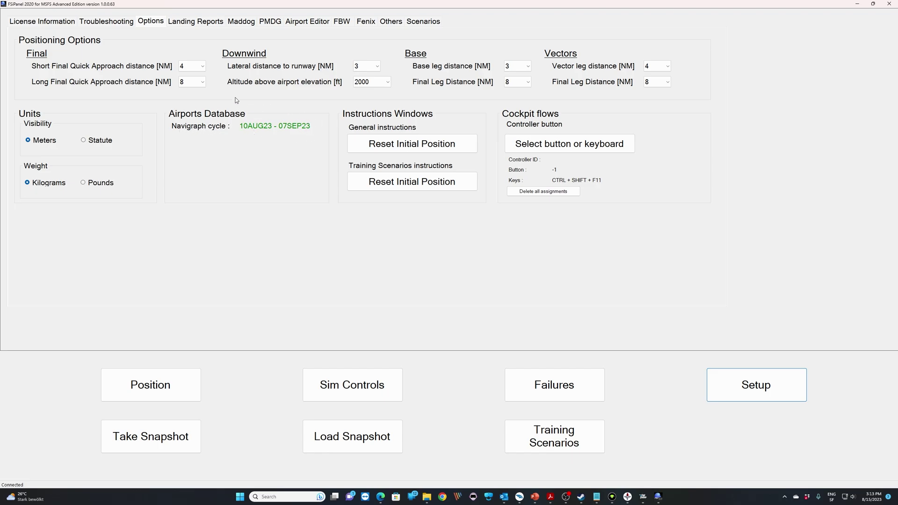
{"action": "left_click", "coordinate": [370, 21]}
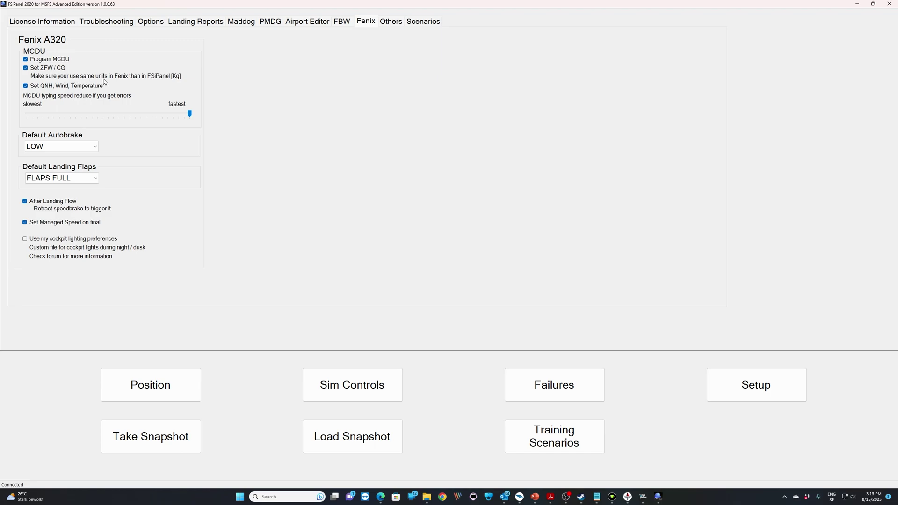
{"action": "left_click", "coordinate": [160, 22]}
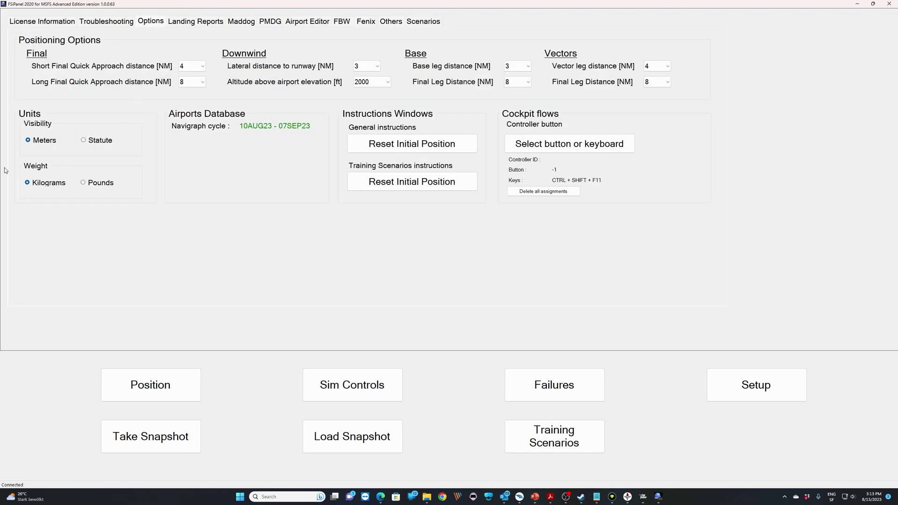
- Examine the Fenix A320 settings for MCDU typing speed, default autobrake and default landing flaps
{"action": "left_click", "coordinate": [366, 21]}
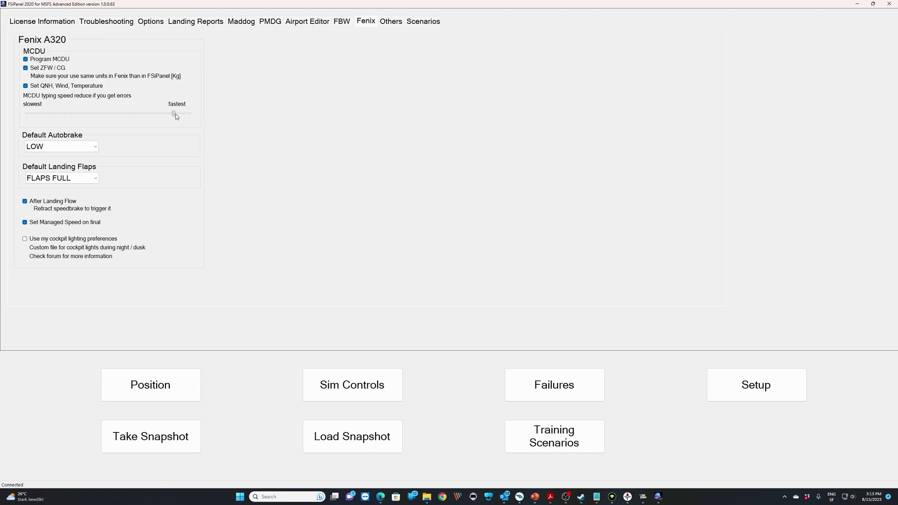
{"action": "left_click_drag", "start_coordinate": [176, 117], "coordinate": [183, 116]}
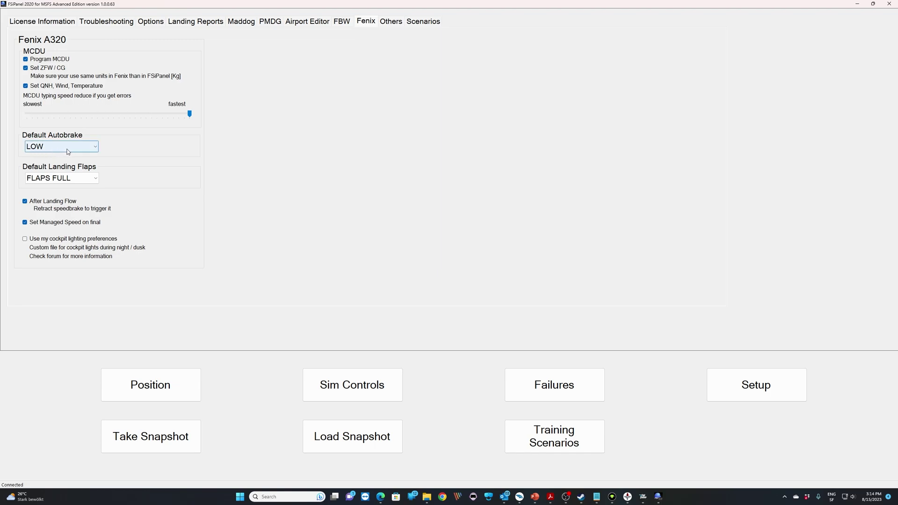
{"action": "left_click", "coordinate": [80, 151]}
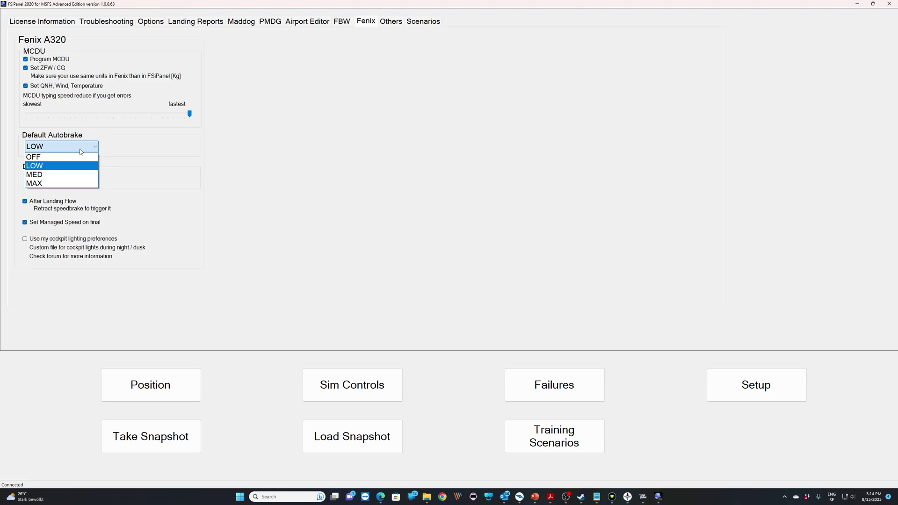
{"action": "left_click", "coordinate": [81, 151]}
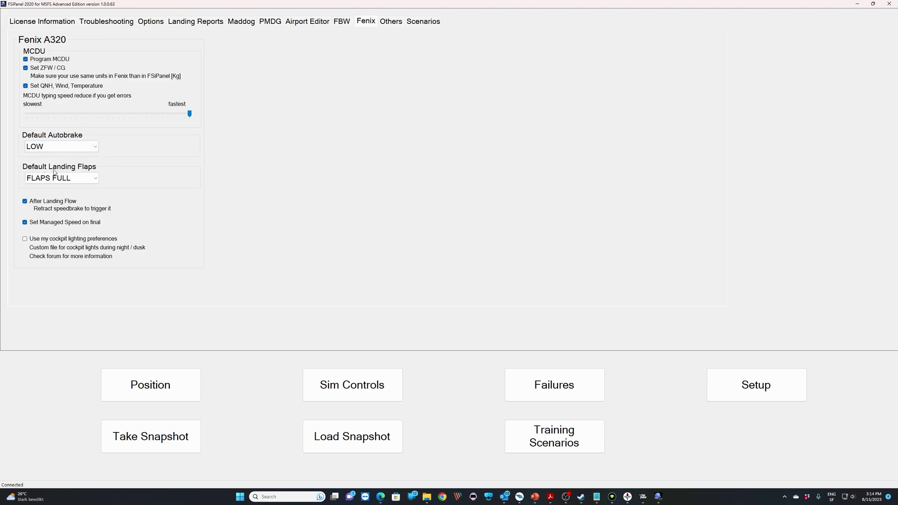
{"action": "left_click", "coordinate": [95, 181]}
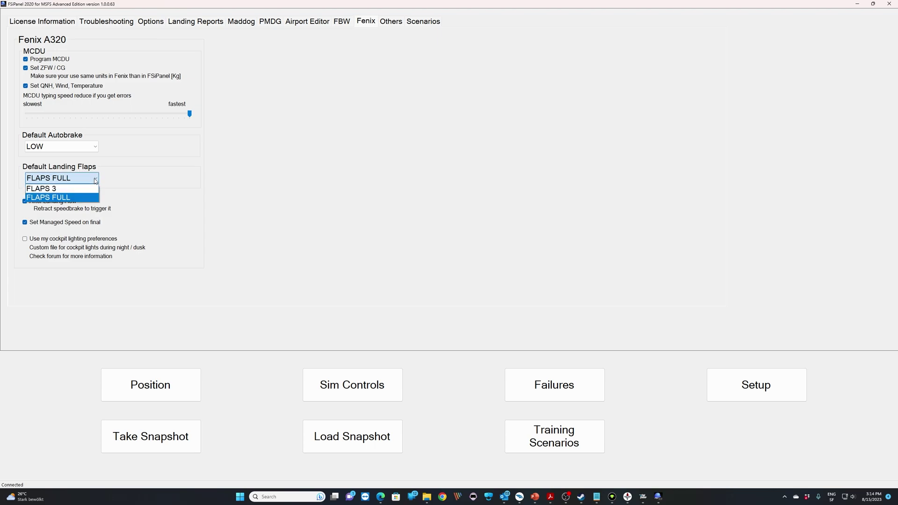
{"action": "left_click", "coordinate": [70, 197]}
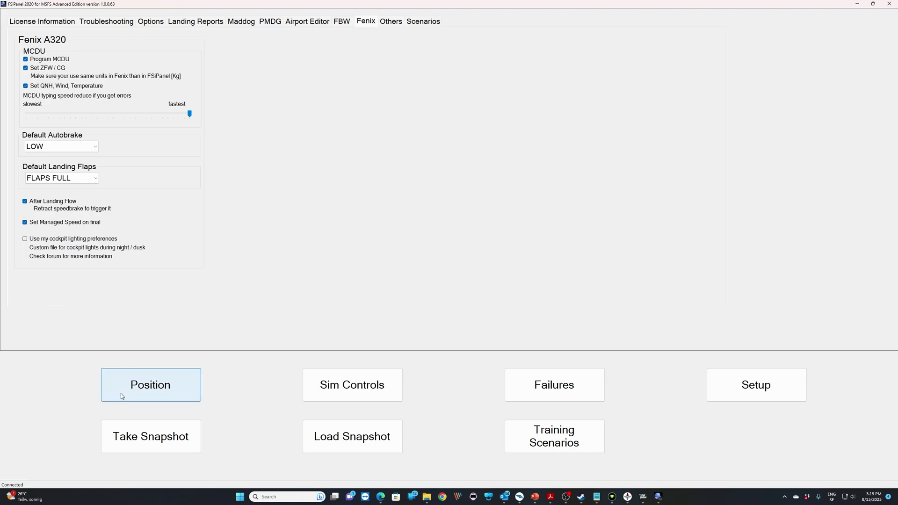
- Choose a custom LH Base starting position for LSZH runway 34 and set its base leg distance X to 9 NM
{"action": "left_click", "coordinate": [154, 388]}
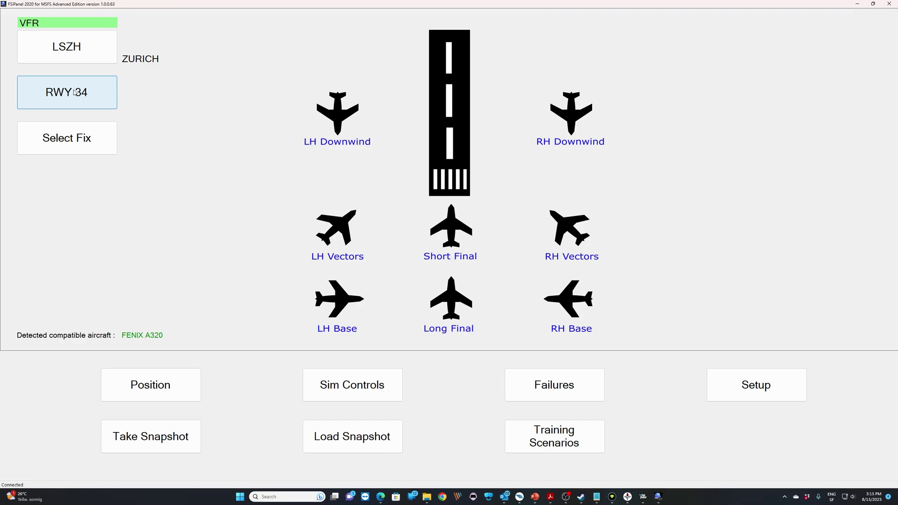
{"action": "left_click", "coordinate": [75, 139]}
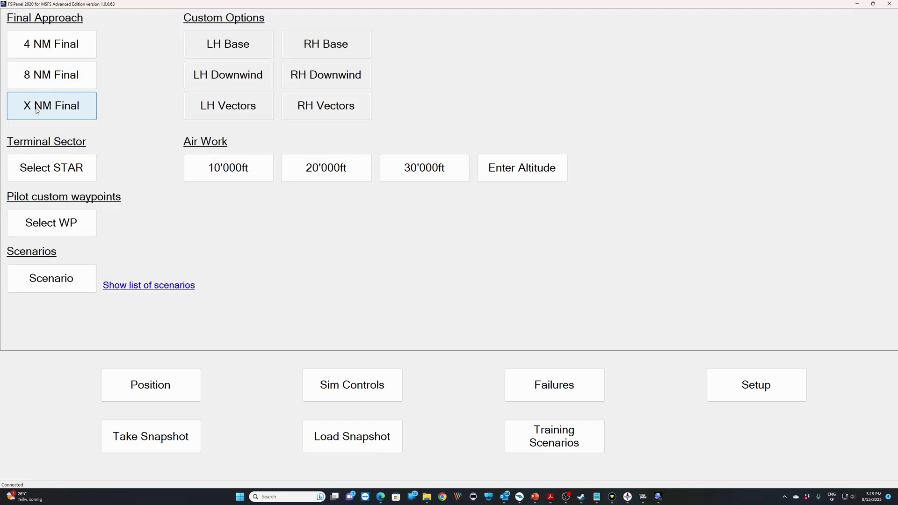
{"action": "left_click", "coordinate": [233, 82]}
{"action": "left_click", "coordinate": [246, 49]}
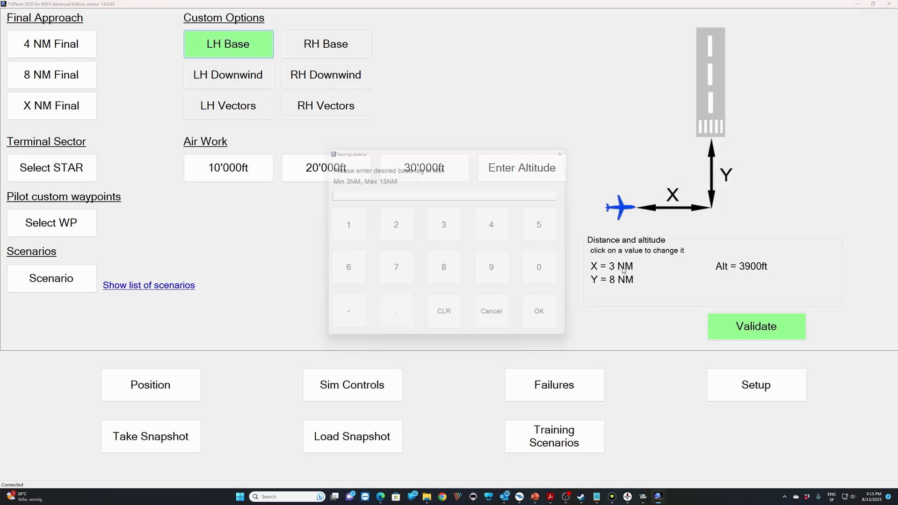
{"action": "left_click", "coordinate": [493, 269]}
{"action": "left_click", "coordinate": [541, 313]}
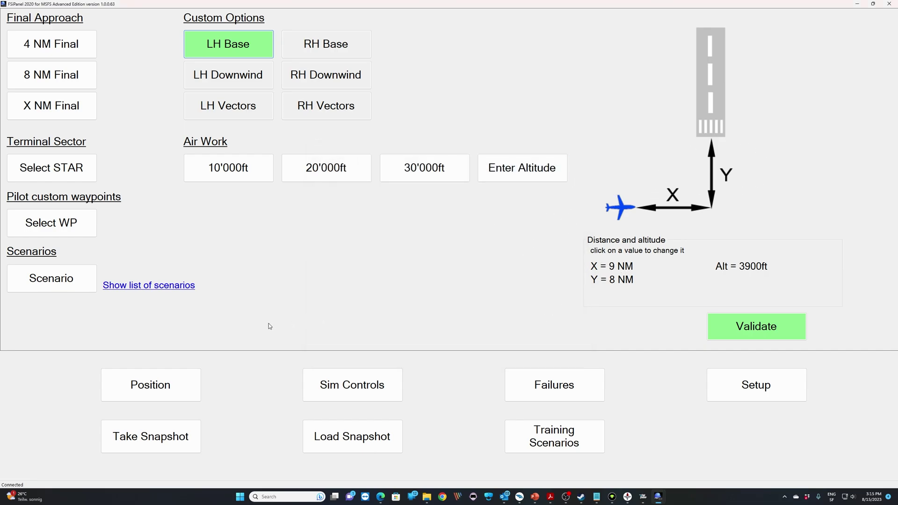
- Choose the Long Final position for LSZH runway 34, set landing flaps to FLAPS 3 and move the aircraft there
{"action": "left_click", "coordinate": [180, 396]}
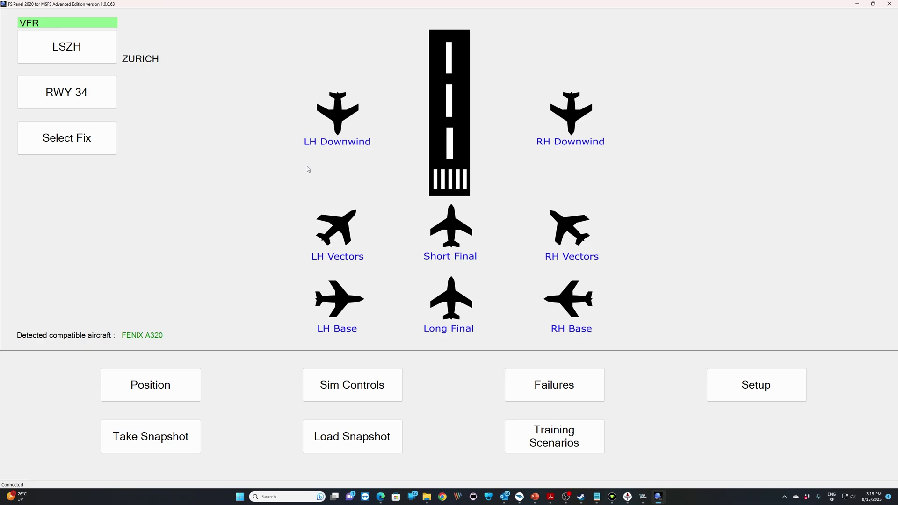
{"action": "left_click", "coordinate": [457, 303]}
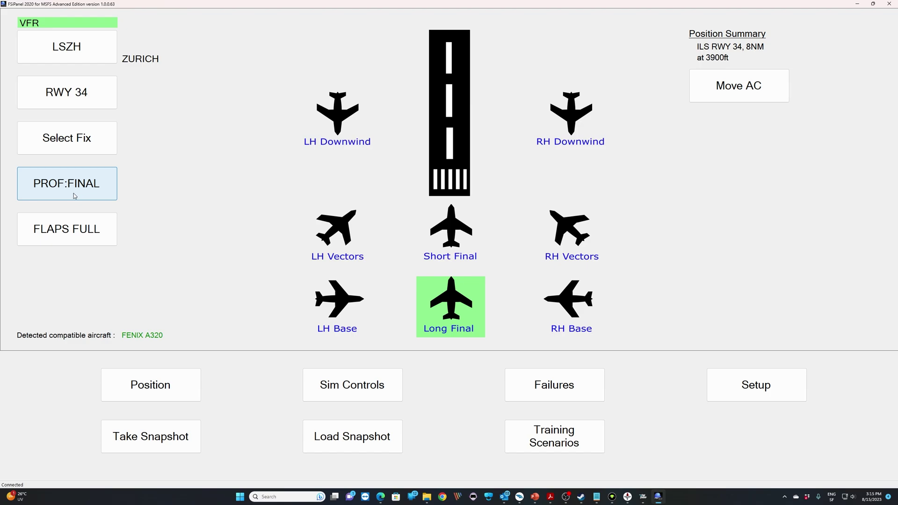
{"action": "left_click", "coordinate": [54, 237]}
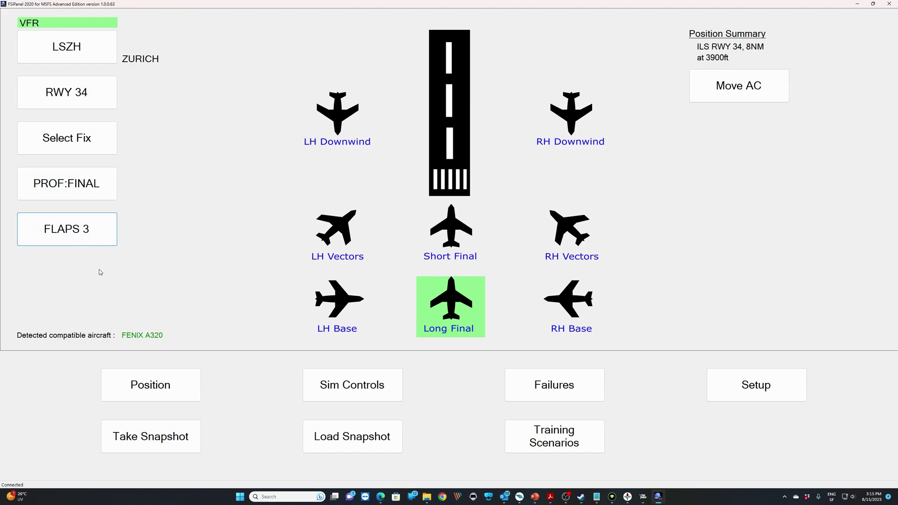
{"action": "left_click", "coordinate": [93, 238]}
{"action": "left_click", "coordinate": [93, 239]}
{"action": "left_click", "coordinate": [96, 242]}
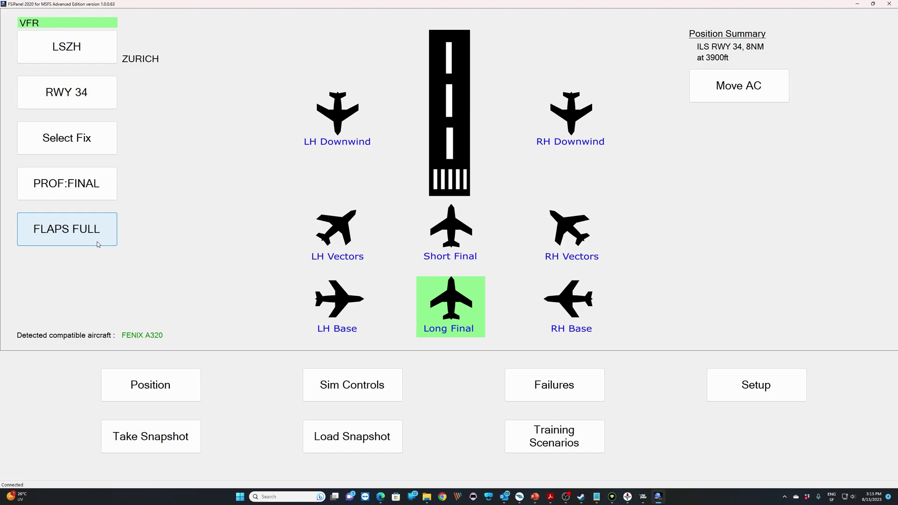
{"action": "left_click", "coordinate": [97, 244]}
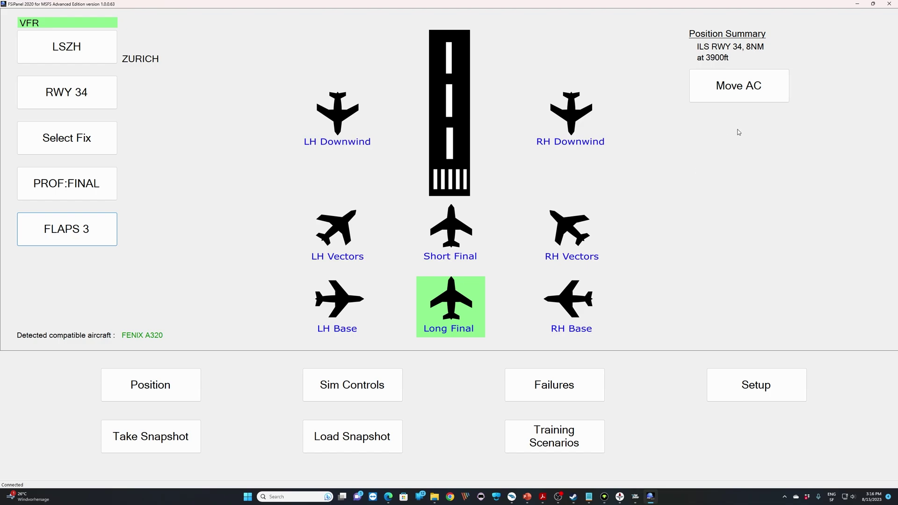
{"action": "left_click", "coordinate": [763, 86]}
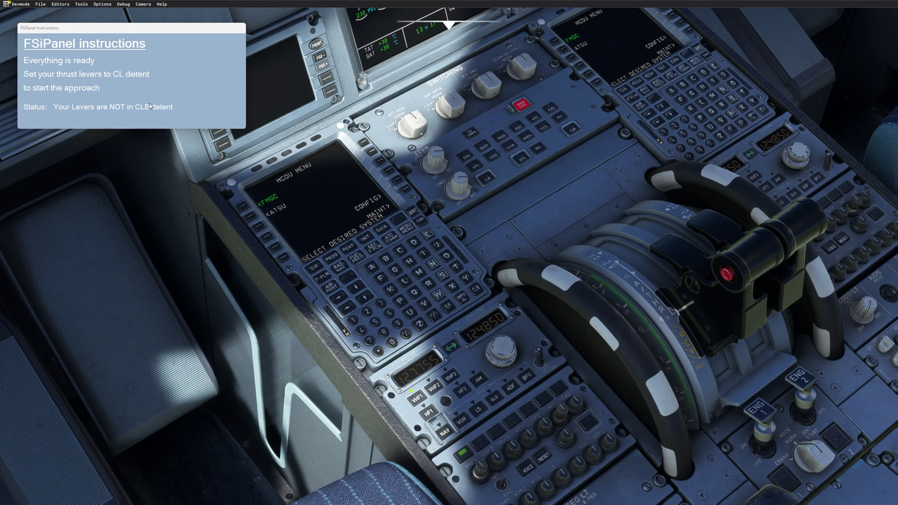
- Set the thrust levers to the CL detent to start the approach, and arm the autopilot's approach mode for the ILS
{"action": "key", "text": "F2"}
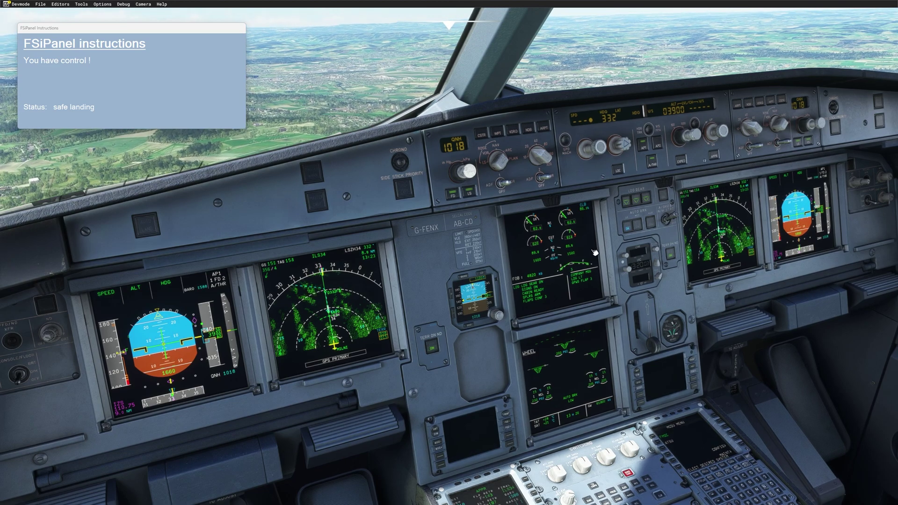
{"action": "left_click", "coordinate": [715, 157]}
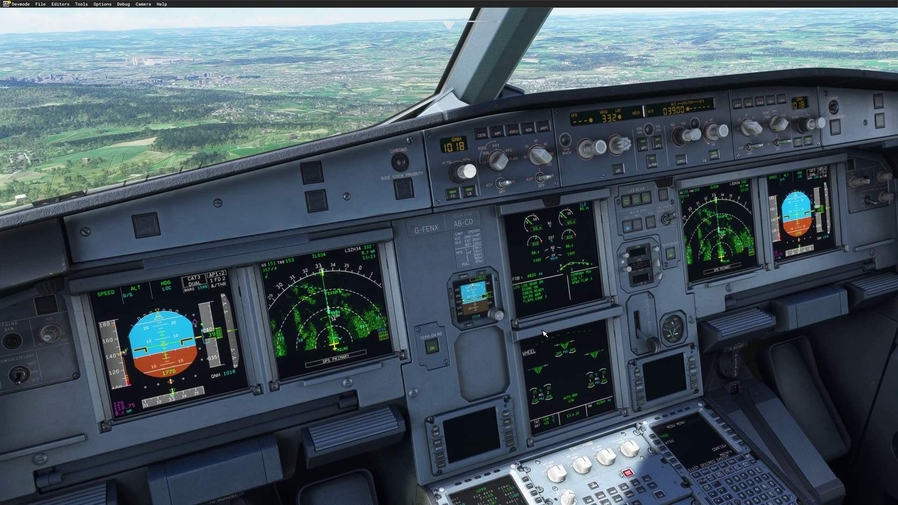
- Check the final approach from the captain's seat, wing, passenger cabin and overhead panel views
{"action": "key", "text": "alt+2"}
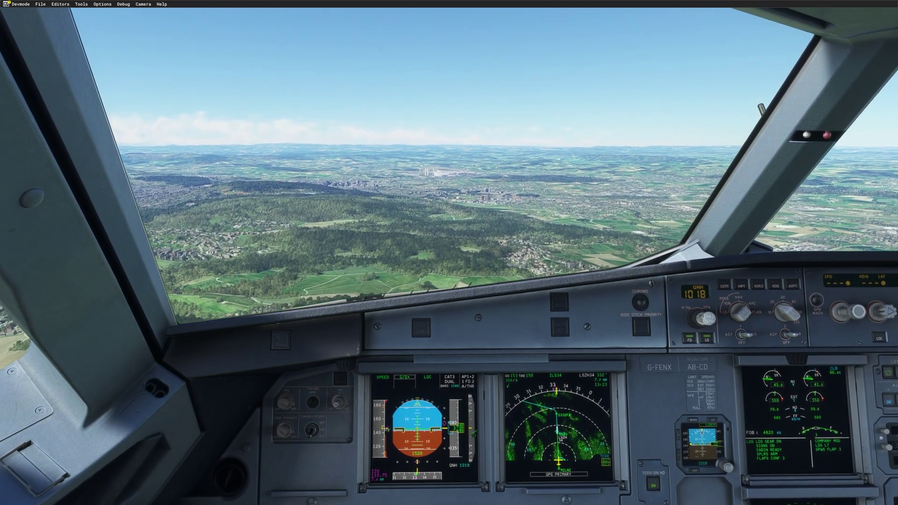
{"action": "key", "text": "alt+2"}
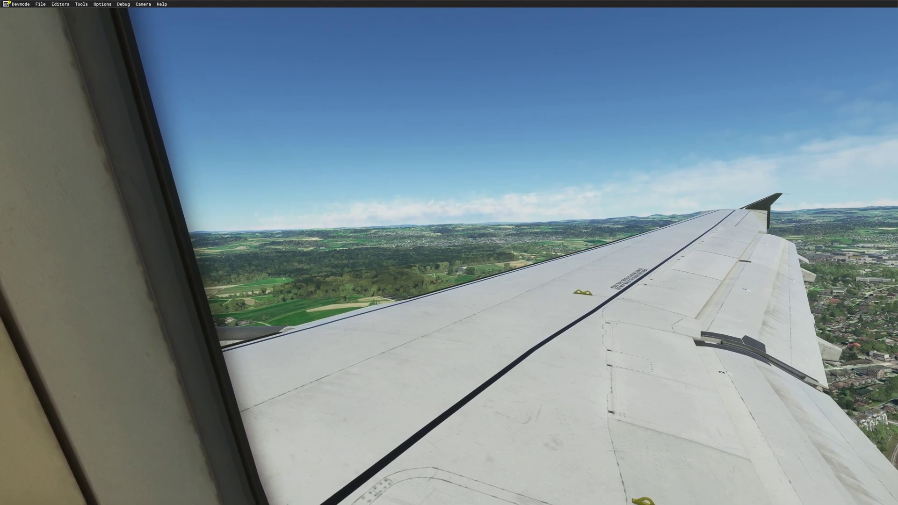
{"action": "key", "text": "alt+3"}
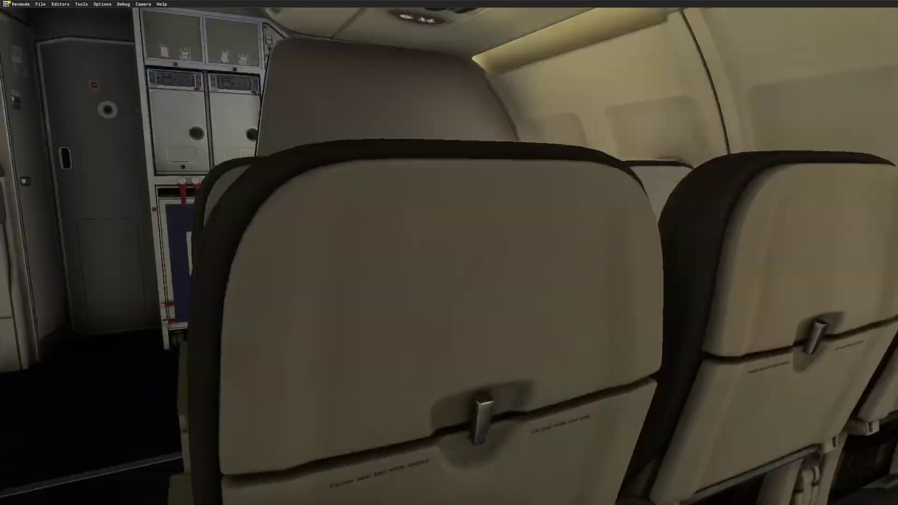
{"action": "key", "text": "alt+1"}
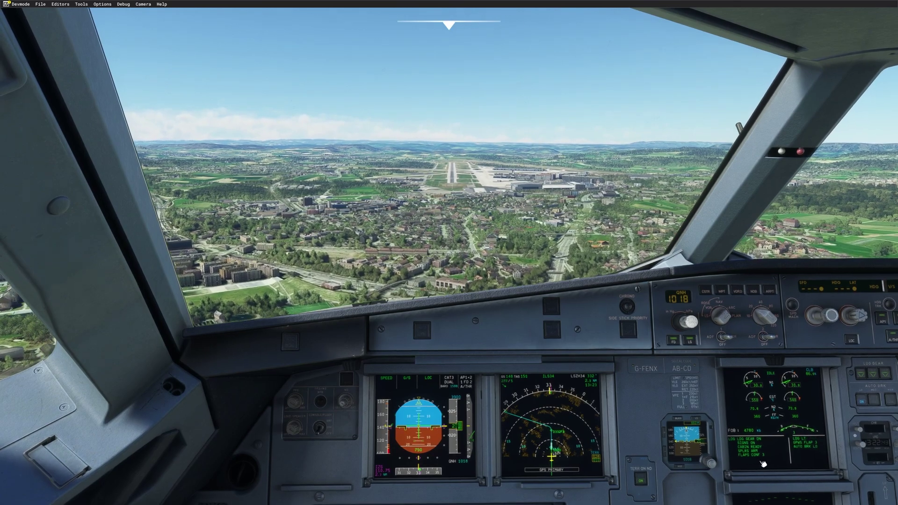
{"action": "key", "text": "alt+2"}
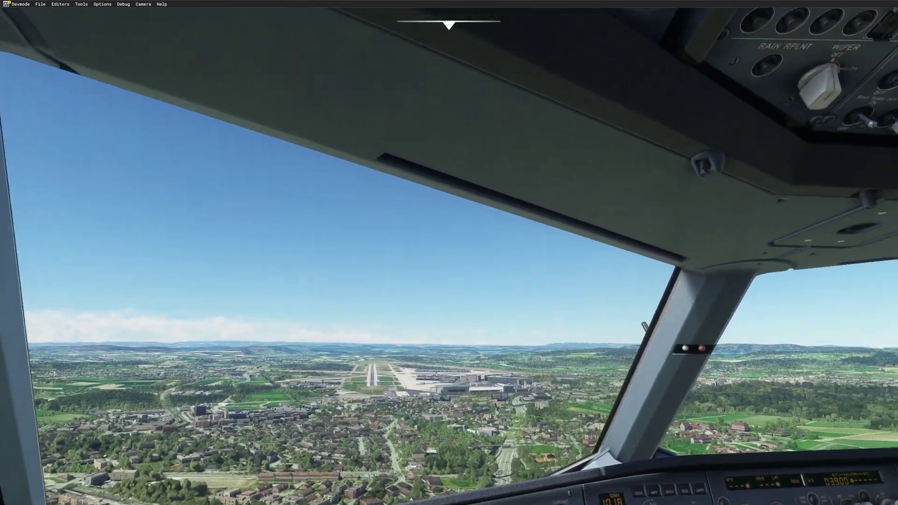
{"action": "key", "text": "alt+3"}
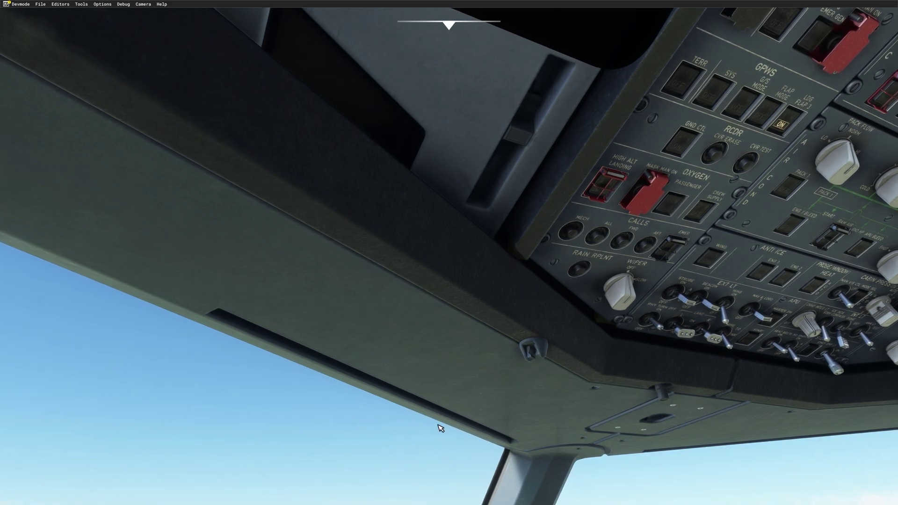
- Work through the after-landing flow across the overhead panel, flight displays and centre pedestal, including removing the weather radar display
{"action": "key", "text": "alt+1"}
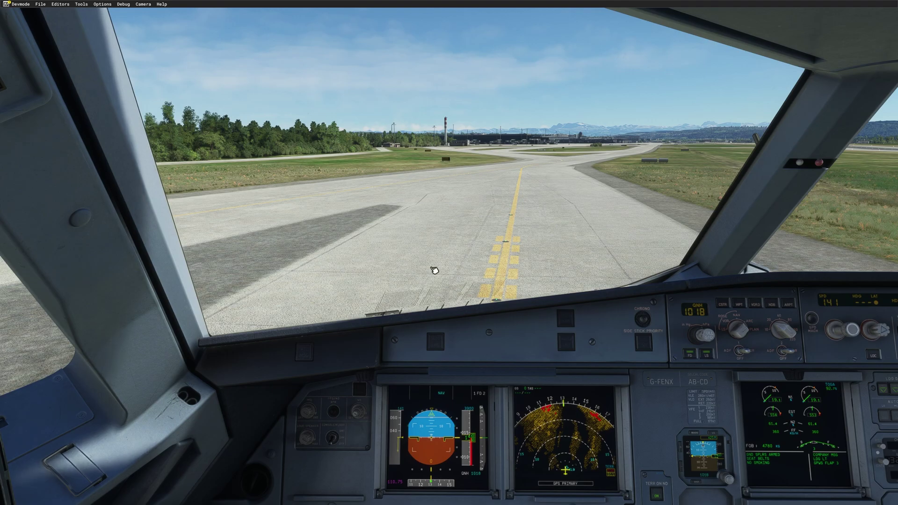
{"action": "key", "text": "alt+2"}
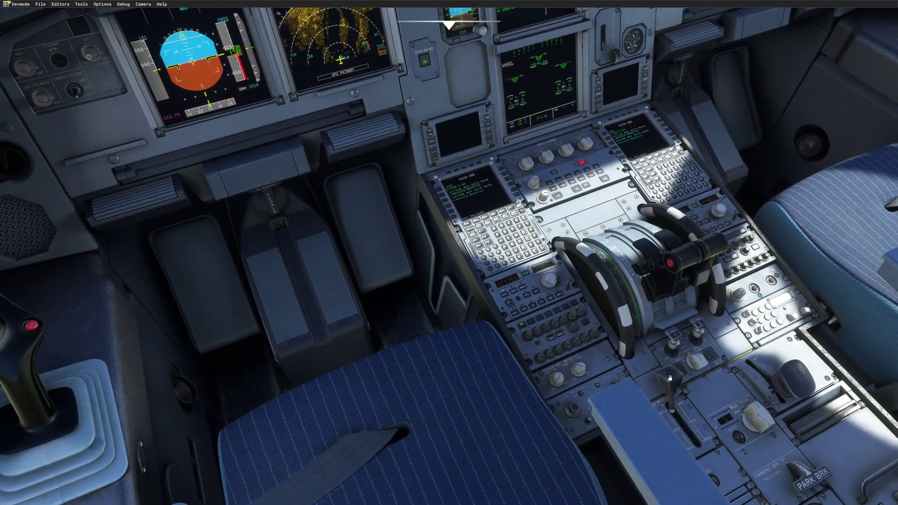
{"action": "key", "text": "alt+1"}
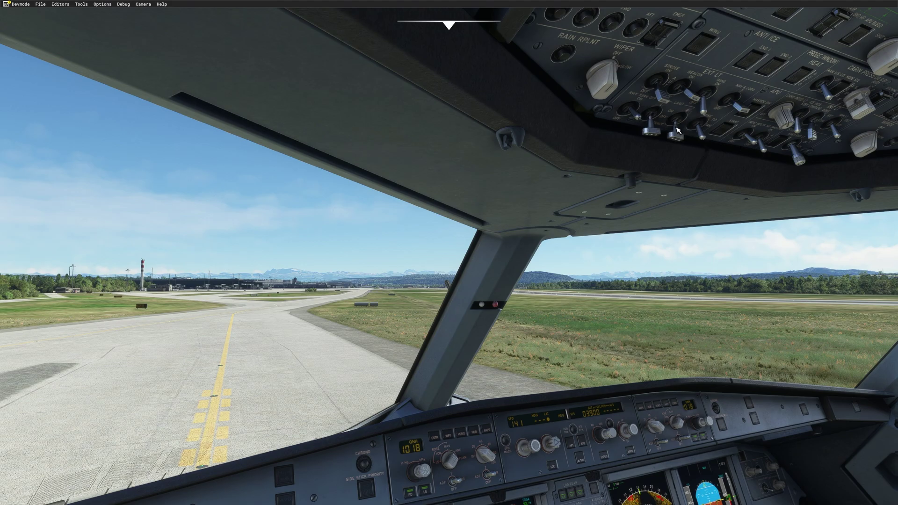
{"action": "key", "text": "alt+2"}
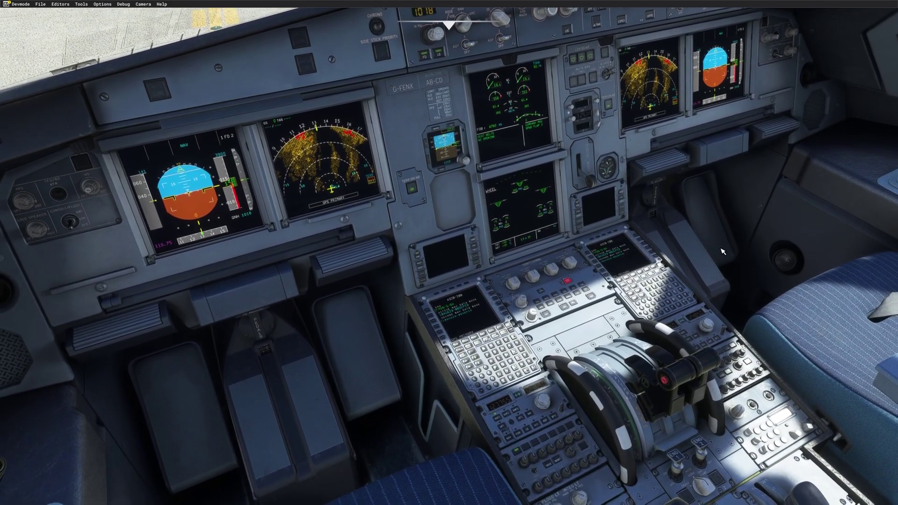
{"action": "key", "text": "alt+1"}
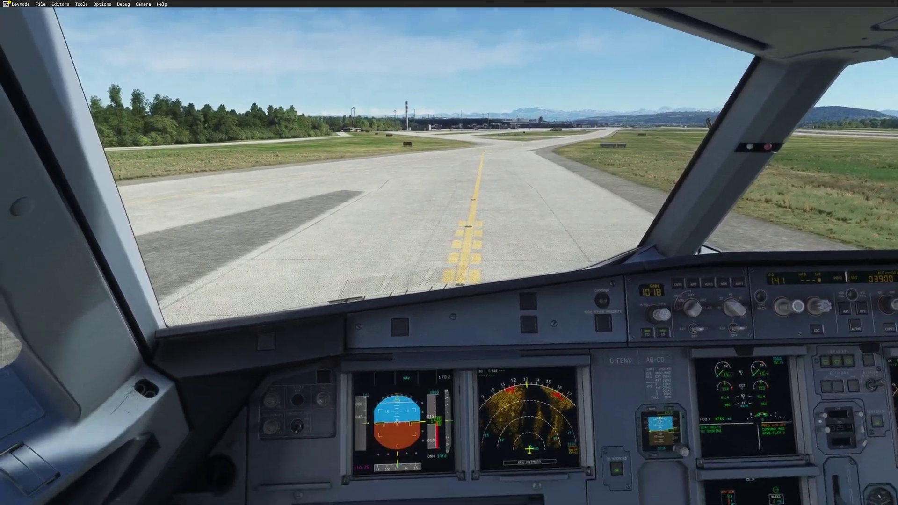
{"action": "key", "text": "alt+2"}
{"action": "key", "text": "alt+3"}
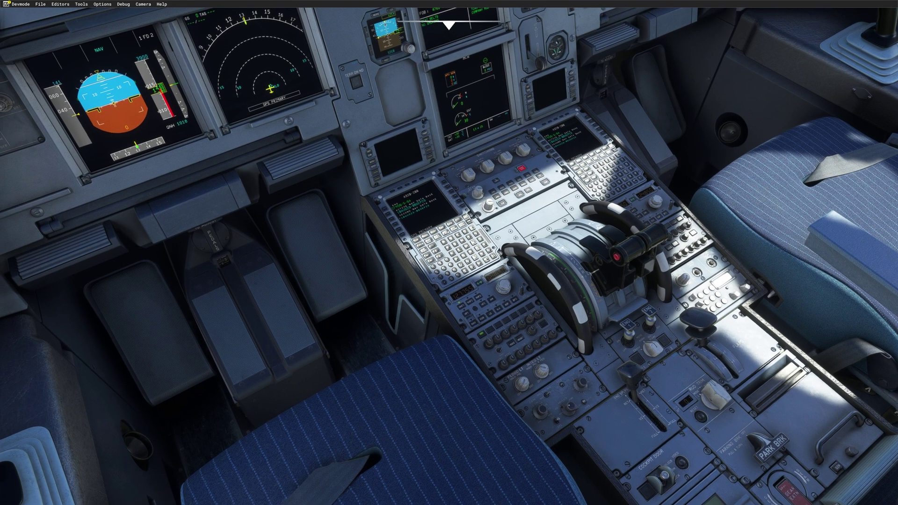
{"action": "key", "text": "alt+4"}
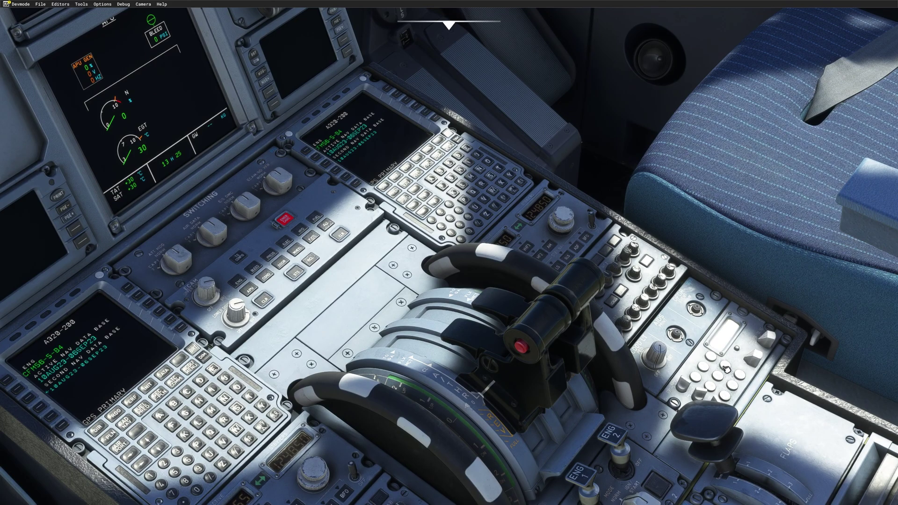
{"action": "key", "text": "alt+1"}
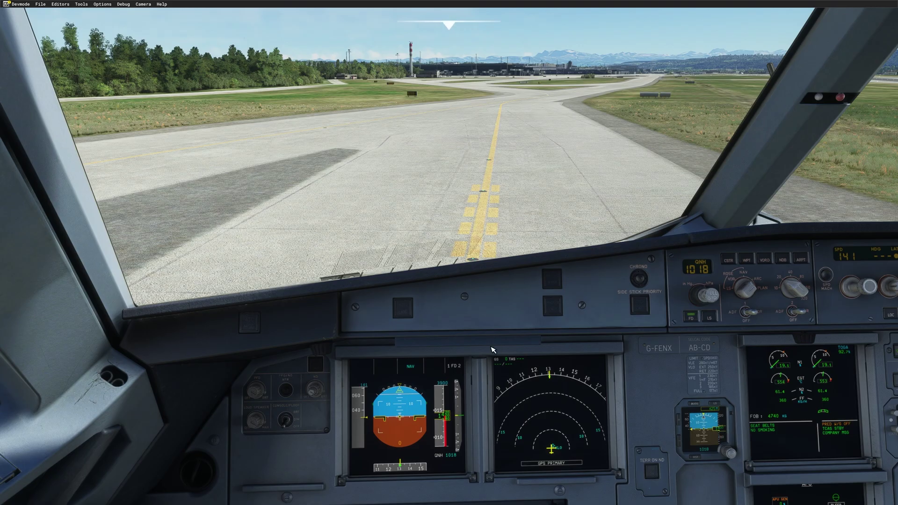
- Switch to FSiPanel, review the landing report for the runway 34 landing, share it and close it
{"action": "key", "text": "alt+Tab"}
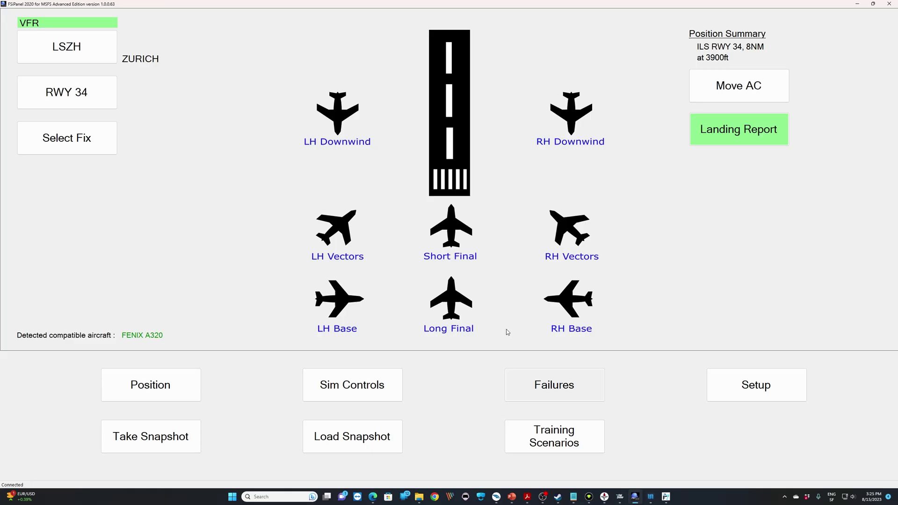
{"action": "left_click", "coordinate": [736, 129]}
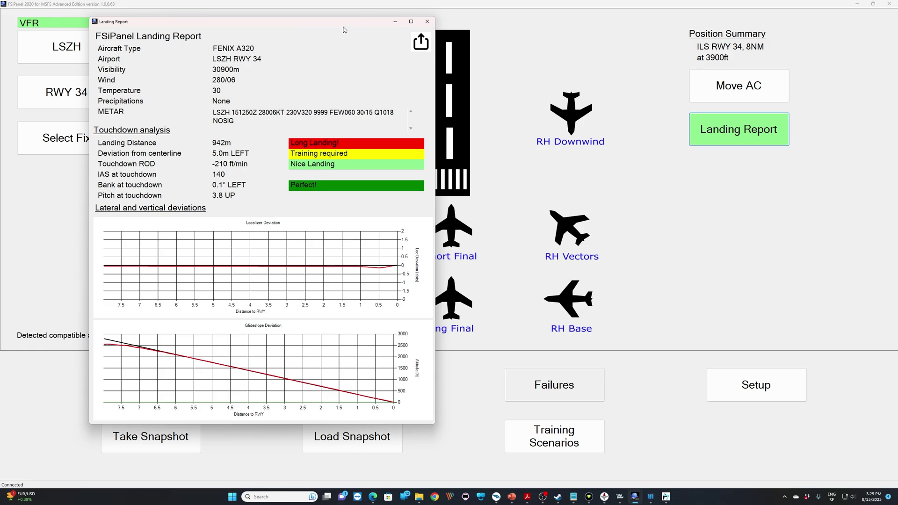
{"action": "left_click_drag", "start_coordinate": [343, 22], "coordinate": [517, 27]}
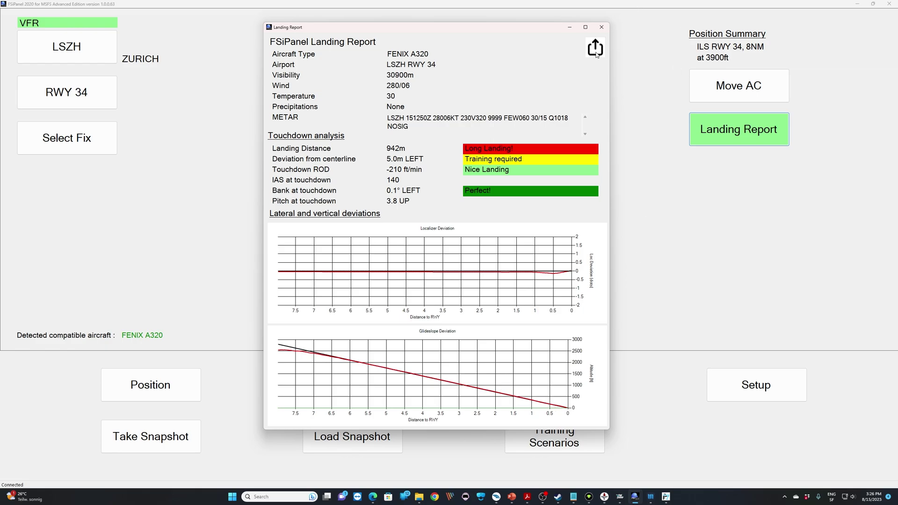
{"action": "left_click", "coordinate": [596, 54]}
{"action": "left_click", "coordinate": [602, 28]}
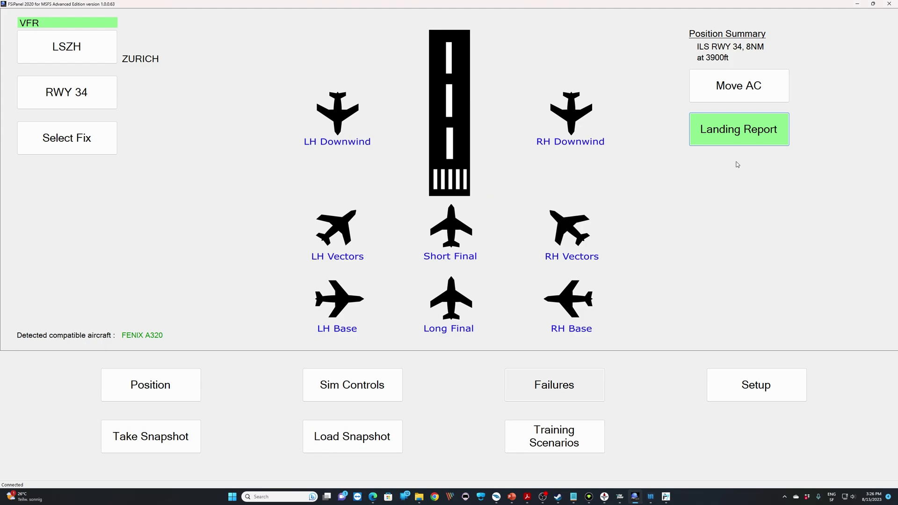
- Switch to Microsoft Flight Simulator and look over the parked A320's main instrument panel
{"action": "left_click", "coordinate": [619, 496]}
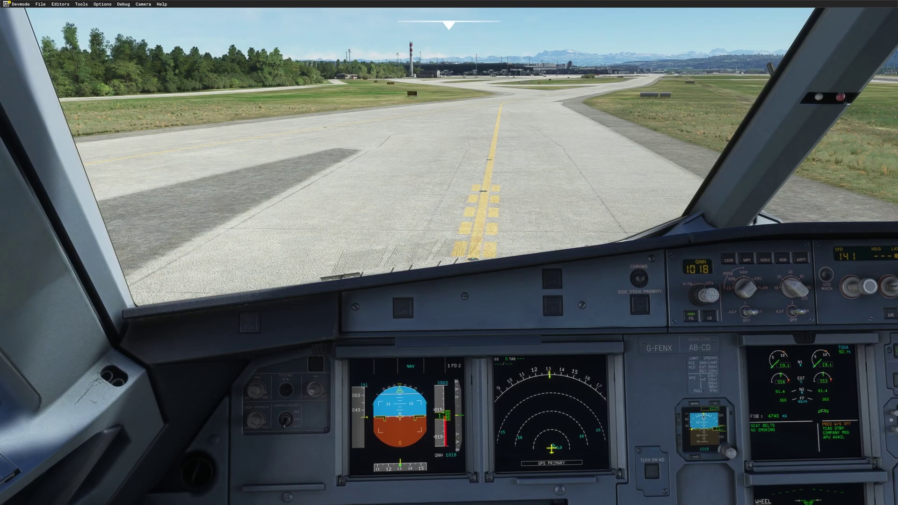
{"action": "key", "text": "alt+2"}
{"action": "key", "text": "ctrl+space"}
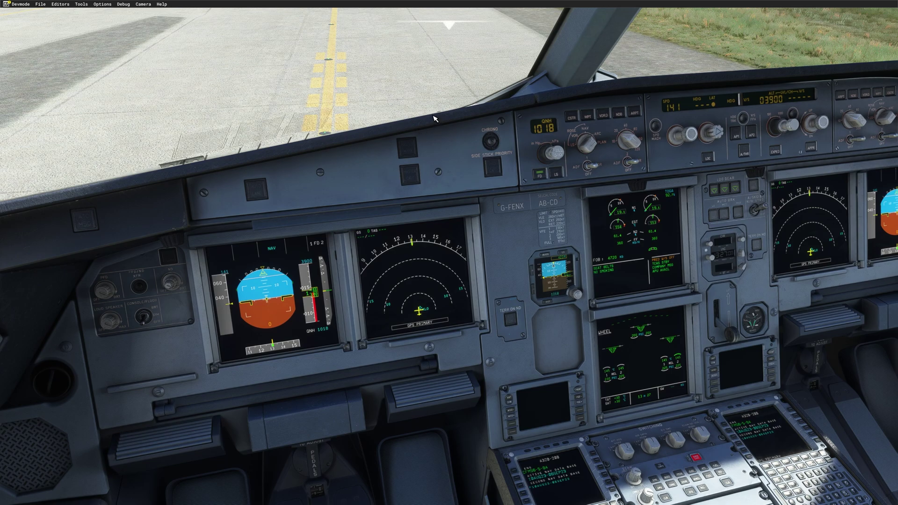
- Switch to FSiPanel, choose the LH Vectors position for LSZH runway 34 and move the aircraft there
{"action": "key", "text": "alt+Tab"}
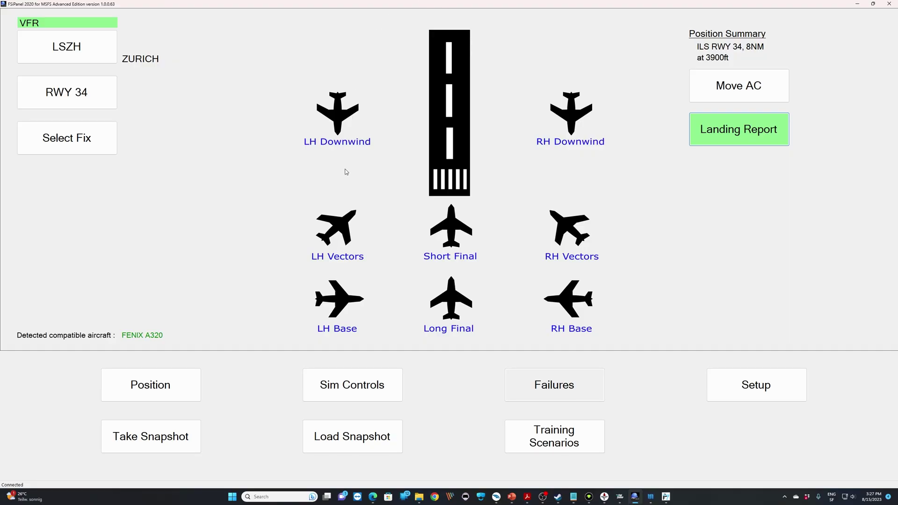
{"action": "left_click", "coordinate": [350, 225]}
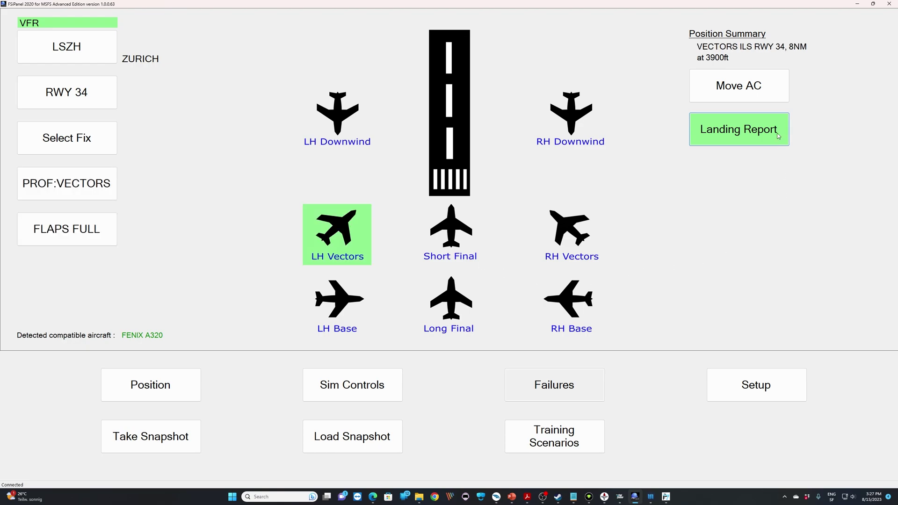
{"action": "left_click", "coordinate": [739, 87]}
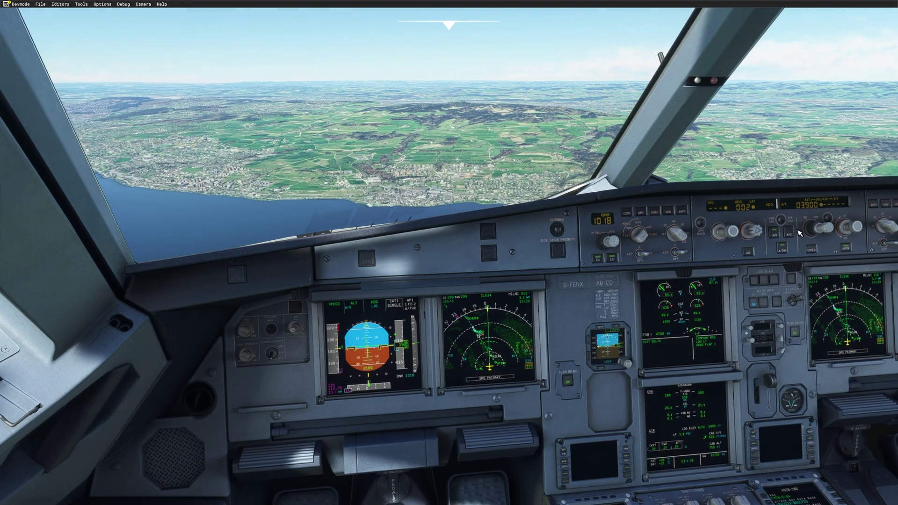
- Check the cockpit tablet, flight displays and outside view while flying the vectored ILS approach to runway 34
{"action": "left_click_drag", "start_coordinate": [411, 119], "coordinate": [271, 119]}
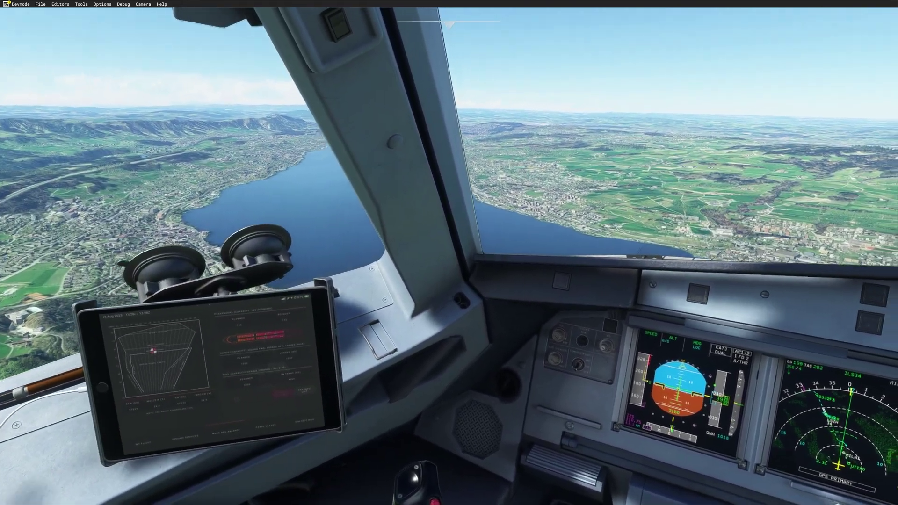
{"action": "key", "text": "ctrl+space"}
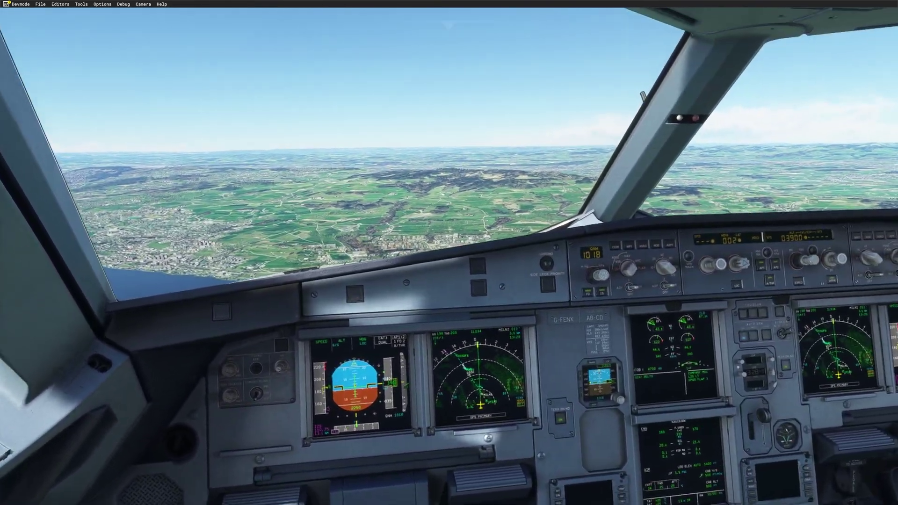
{"action": "key", "text": "alt+1"}
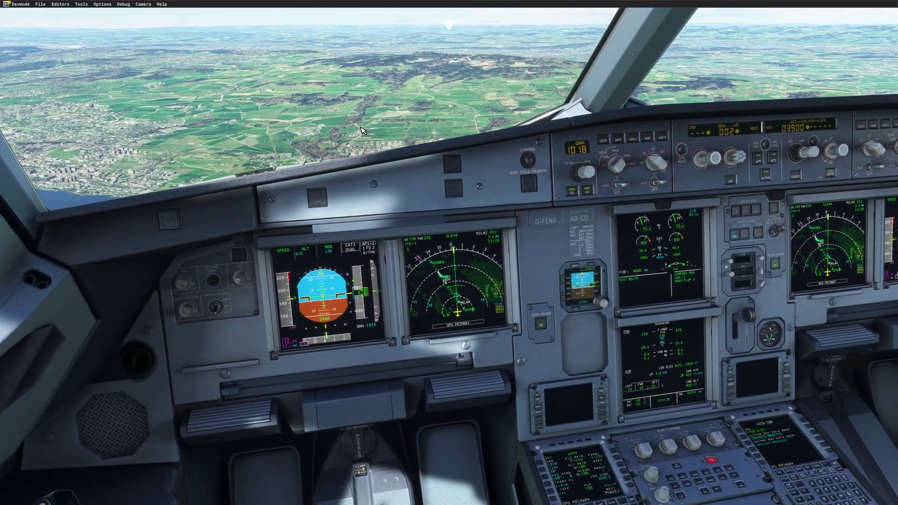
{"action": "key", "text": "alt+2"}
{"action": "key", "text": "ctrl+space"}
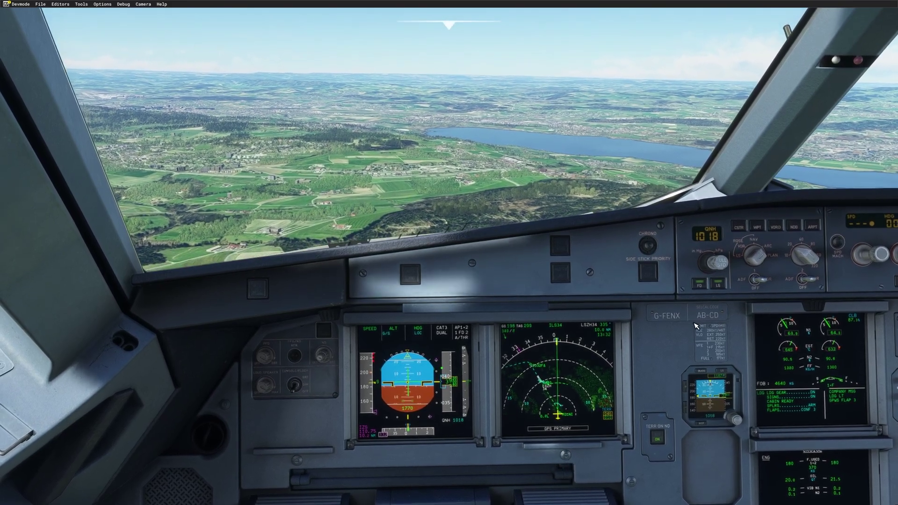
- Switch to FSiPanel and select scenario 57, AF1701, from the available training scenarios
{"action": "key", "text": "alt+Tab"}
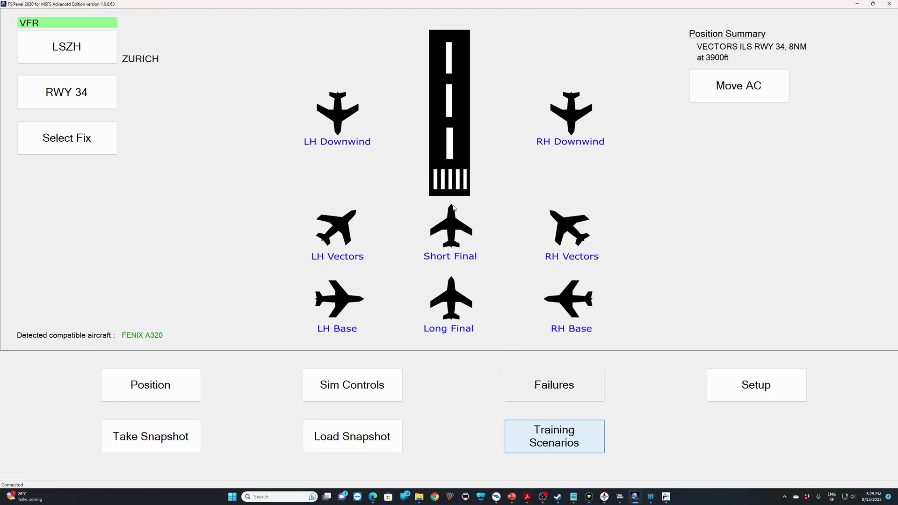
{"action": "scroll", "coordinate": [439, 182], "scroll_direction": "down", "scroll_amount": 2}
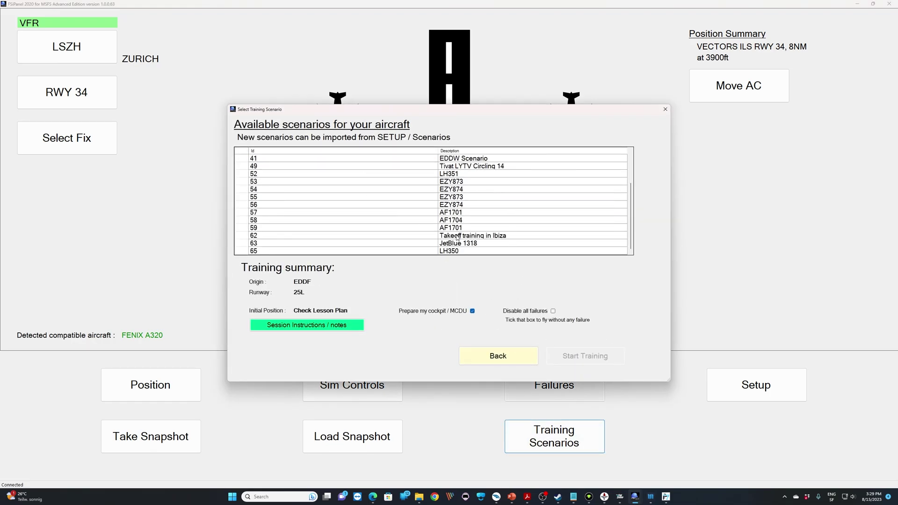
{"action": "left_click", "coordinate": [460, 202]}
{"action": "left_click", "coordinate": [460, 216]}
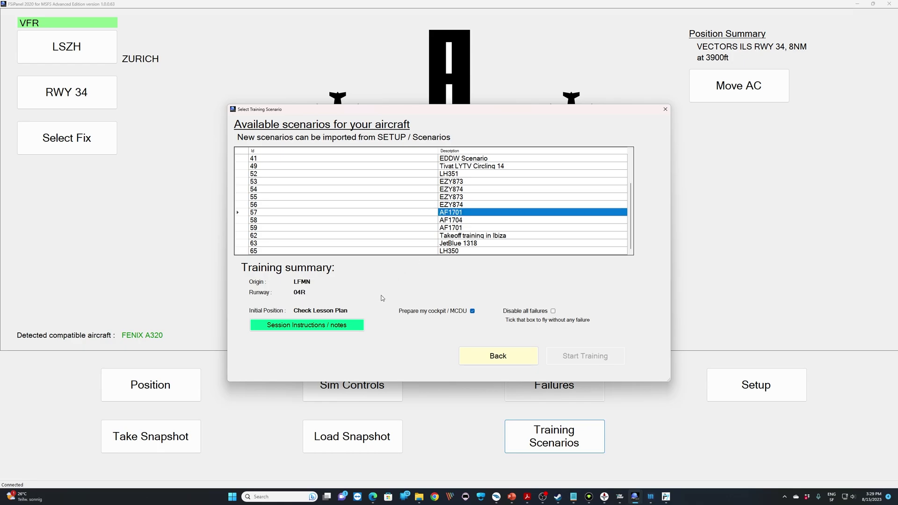
- Read through the session instructions for the AF1701 Nice-Lyon scenario, then close the lesson plan and the scenario selection
{"action": "left_click", "coordinate": [351, 329]}
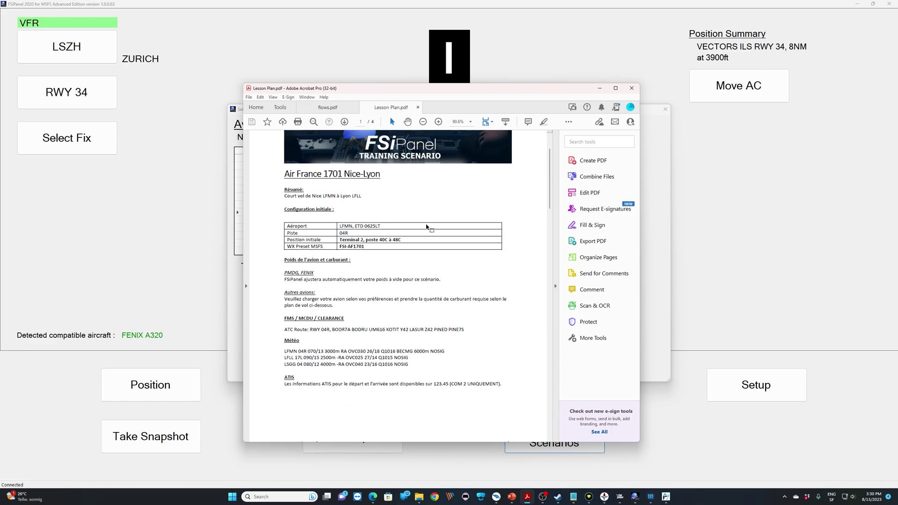
{"action": "scroll", "coordinate": [369, 241], "scroll_direction": "down", "scroll_amount": 3}
{"action": "scroll", "coordinate": [368, 241], "scroll_direction": "down", "scroll_amount": 5}
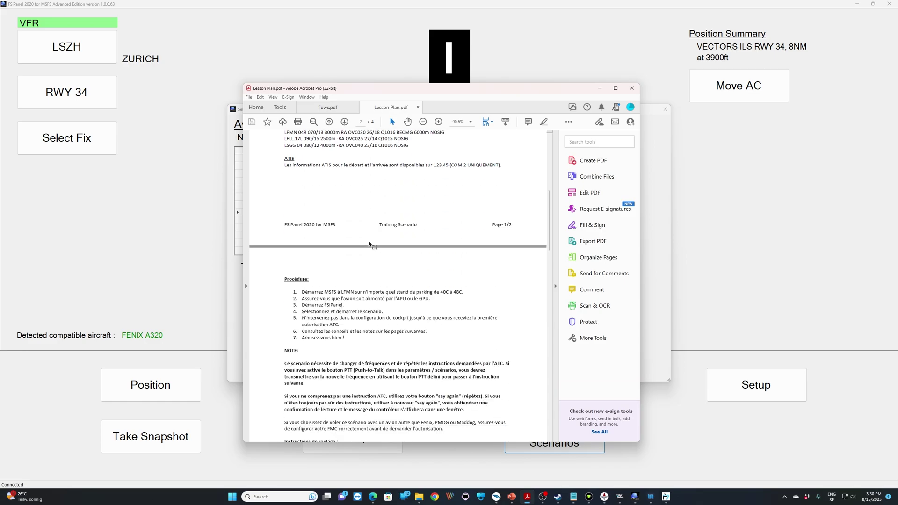
{"action": "scroll", "coordinate": [368, 243], "scroll_direction": "down", "scroll_amount": 6}
{"action": "left_click", "coordinate": [632, 88]}
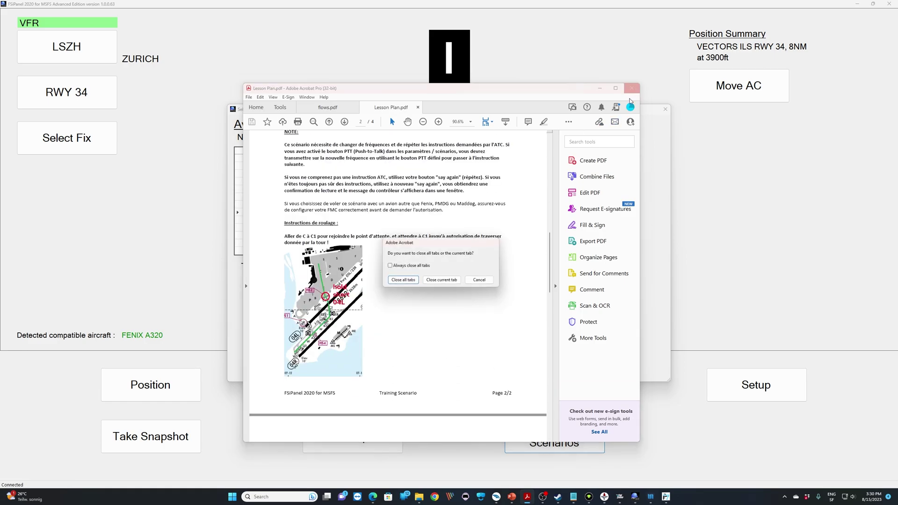
{"action": "left_click", "coordinate": [429, 281]}
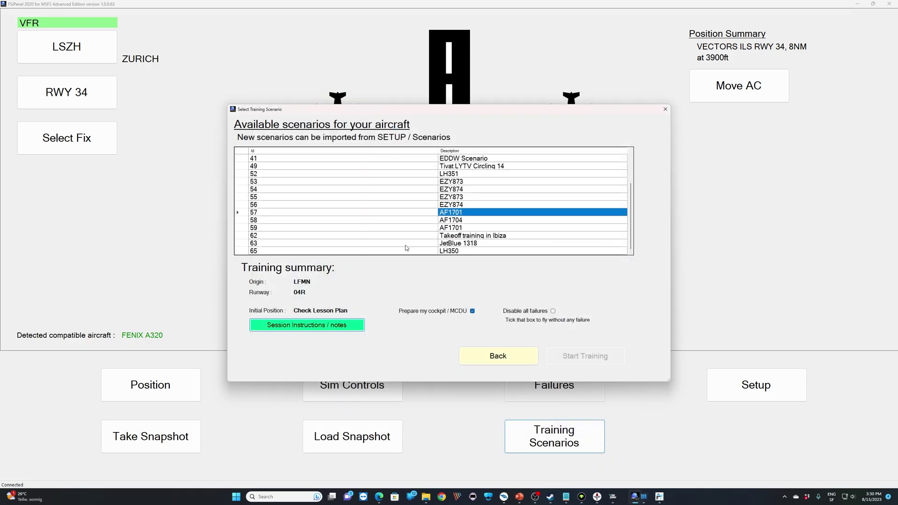
{"action": "left_click", "coordinate": [665, 110]}
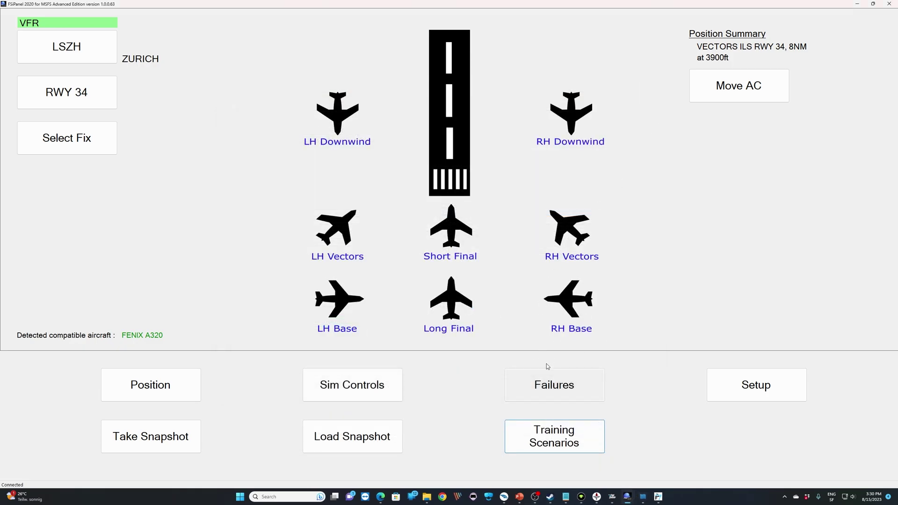
- Arm the electrical power failure ENG GEN 1 immediately, triggered when the aircraft descends through 3800 ft MSL
{"action": "left_click", "coordinate": [564, 392]}
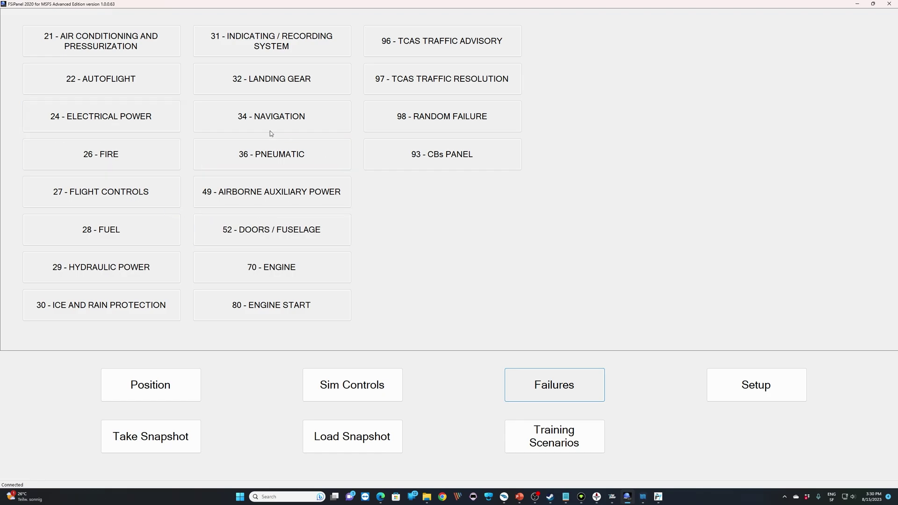
{"action": "left_click", "coordinate": [101, 118]}
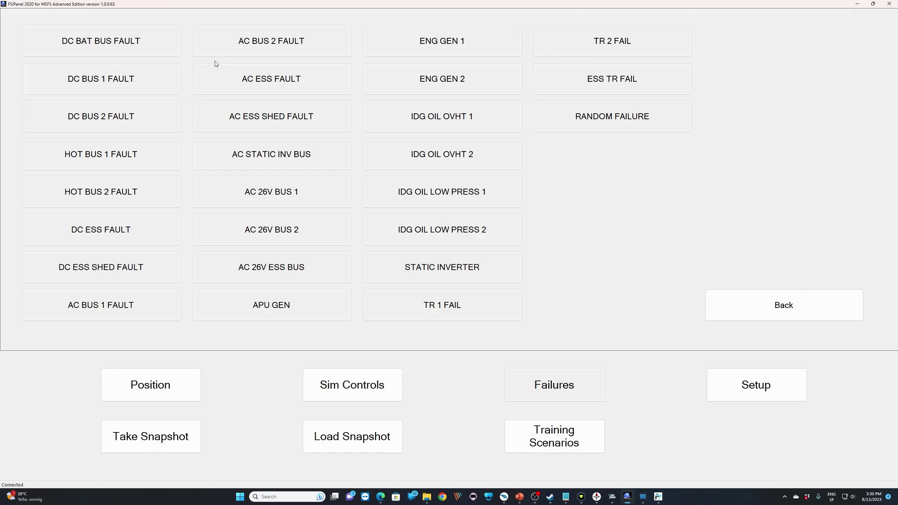
{"action": "left_click", "coordinate": [443, 43]}
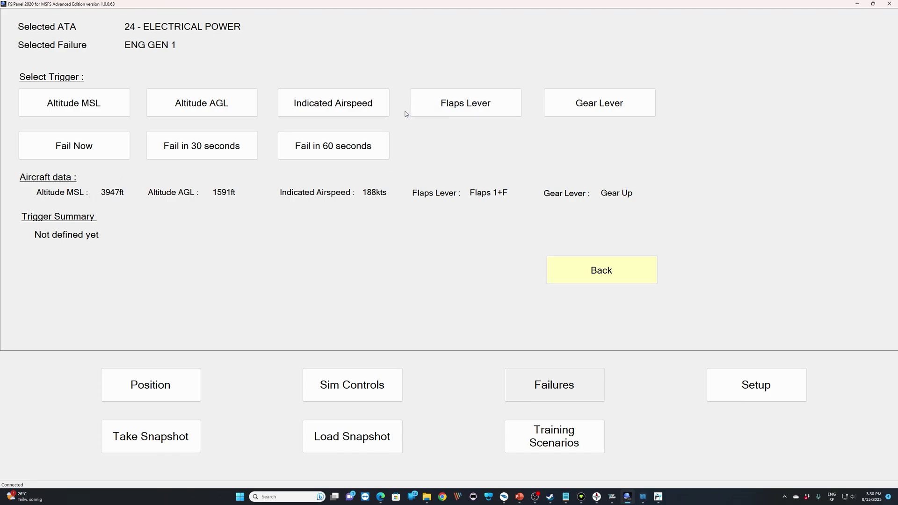
{"action": "left_click", "coordinate": [110, 105]}
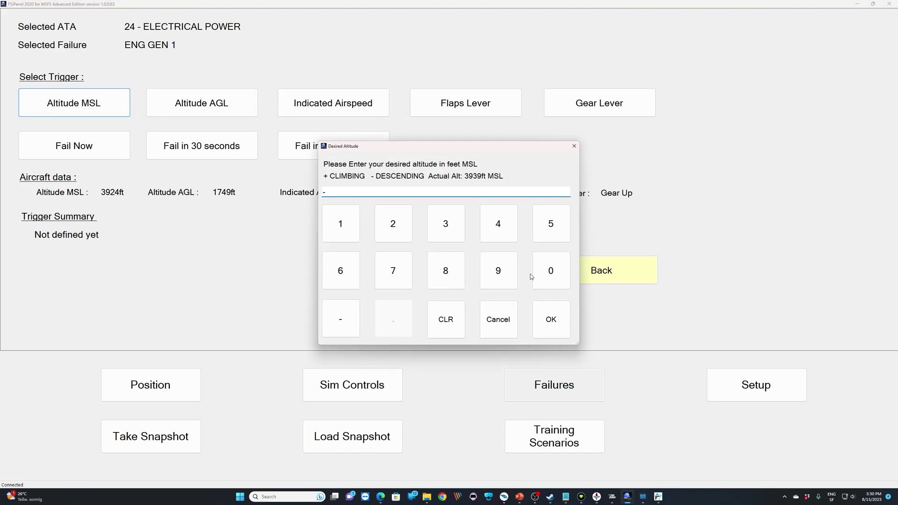
{"action": "key", "text": "Return"}
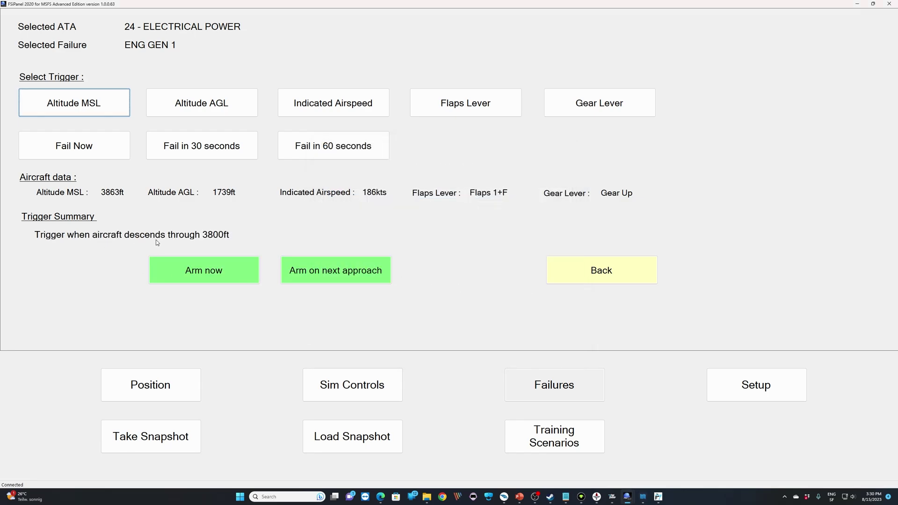
{"action": "left_click", "coordinate": [216, 266]}
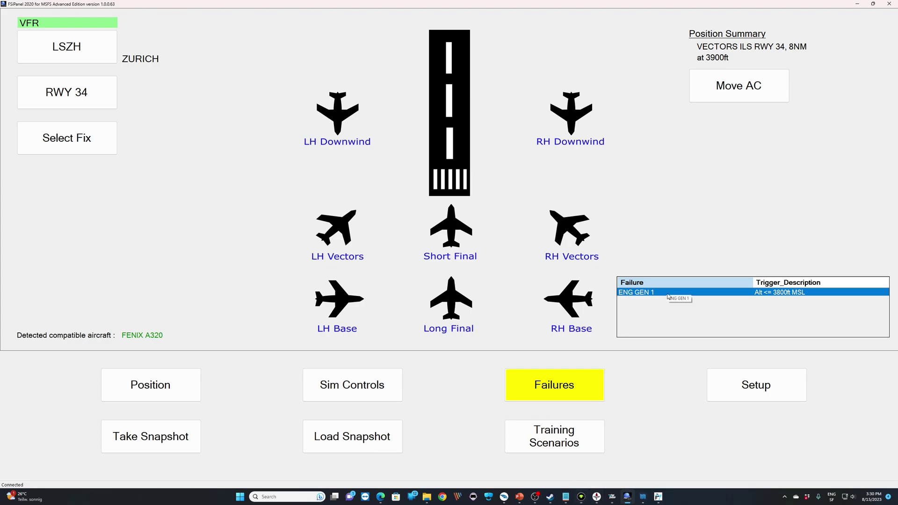
- Switch to Microsoft Flight Simulator and check the cockpit displays for the generator failure during the approach
{"action": "left_click", "coordinate": [612, 496]}
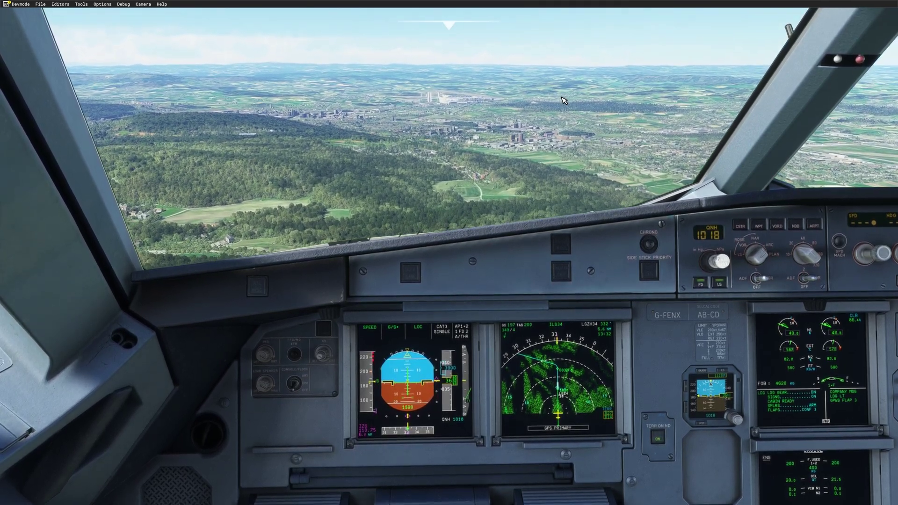
{"action": "key", "text": "alt+2"}
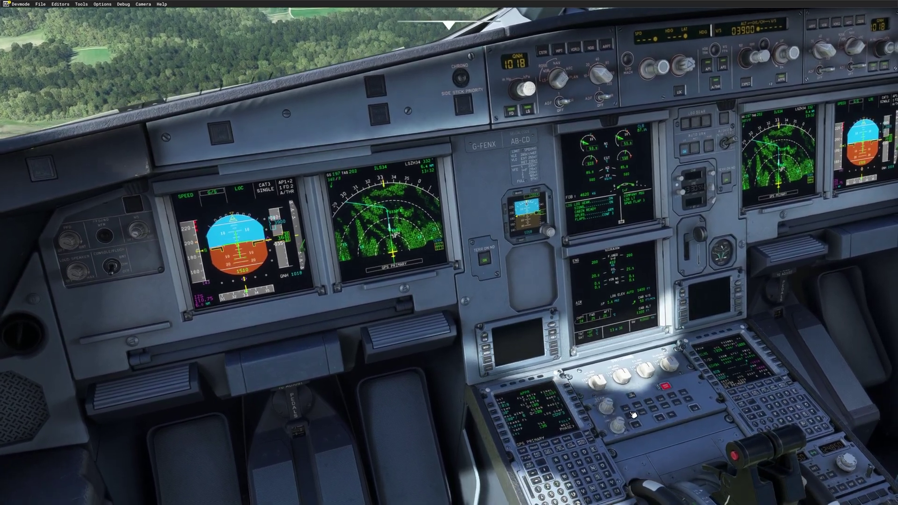
{"action": "key", "text": "alt+1"}
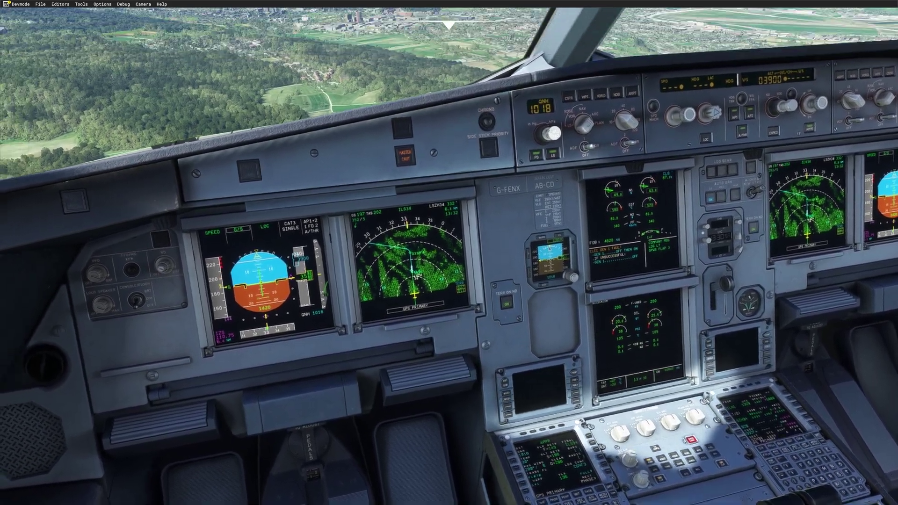